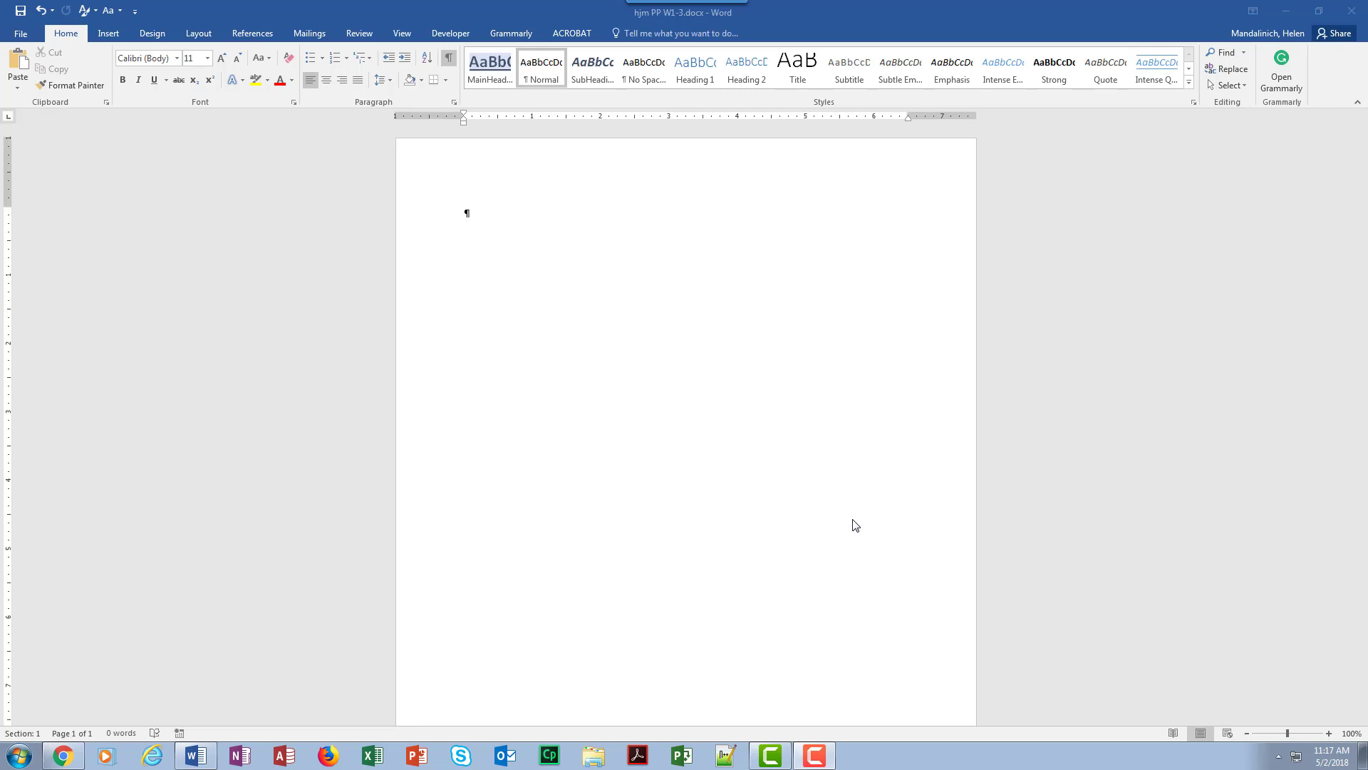
Insert the current date, May 2, 2018, using the AutoComplete suggestion and leave a blank paragraph below it
{"action": "left_click", "coordinate": [466, 209]}
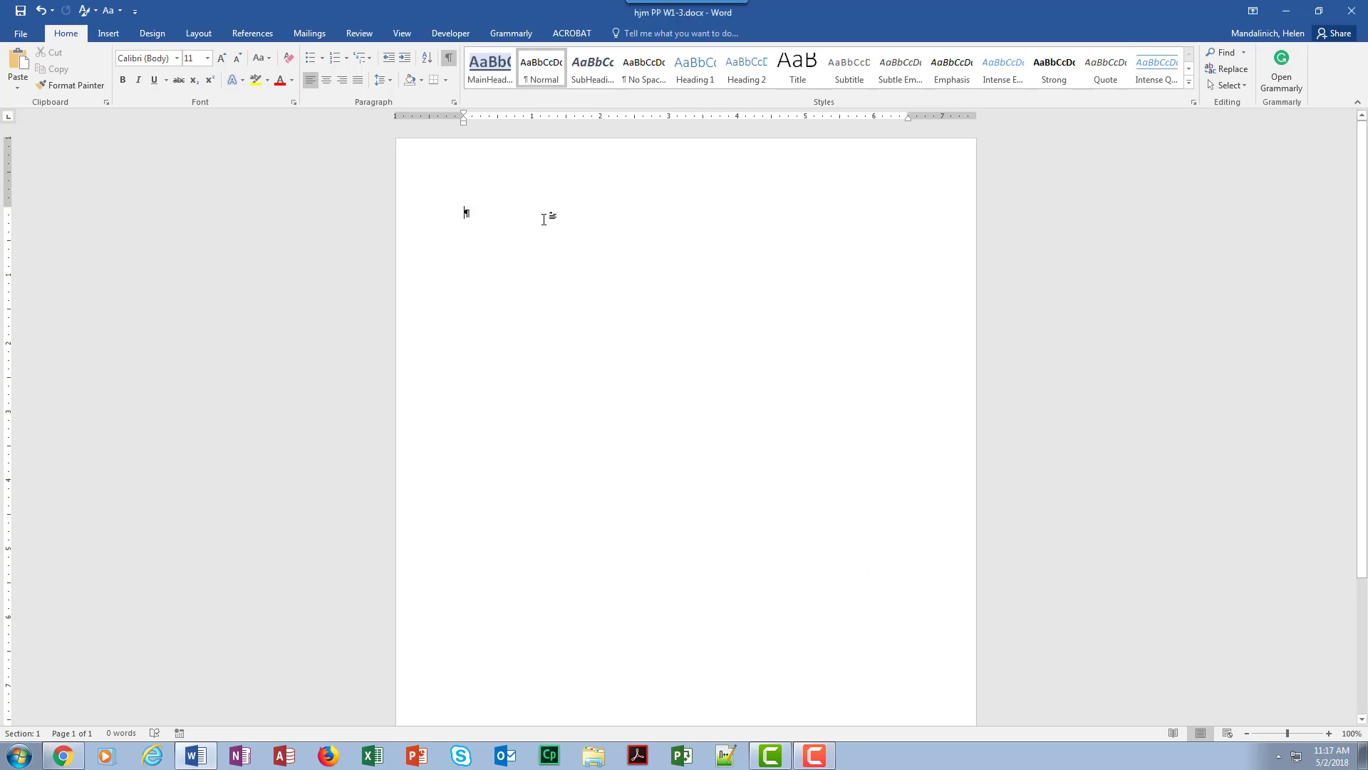
{"action": "type", "text": "Mayu"}
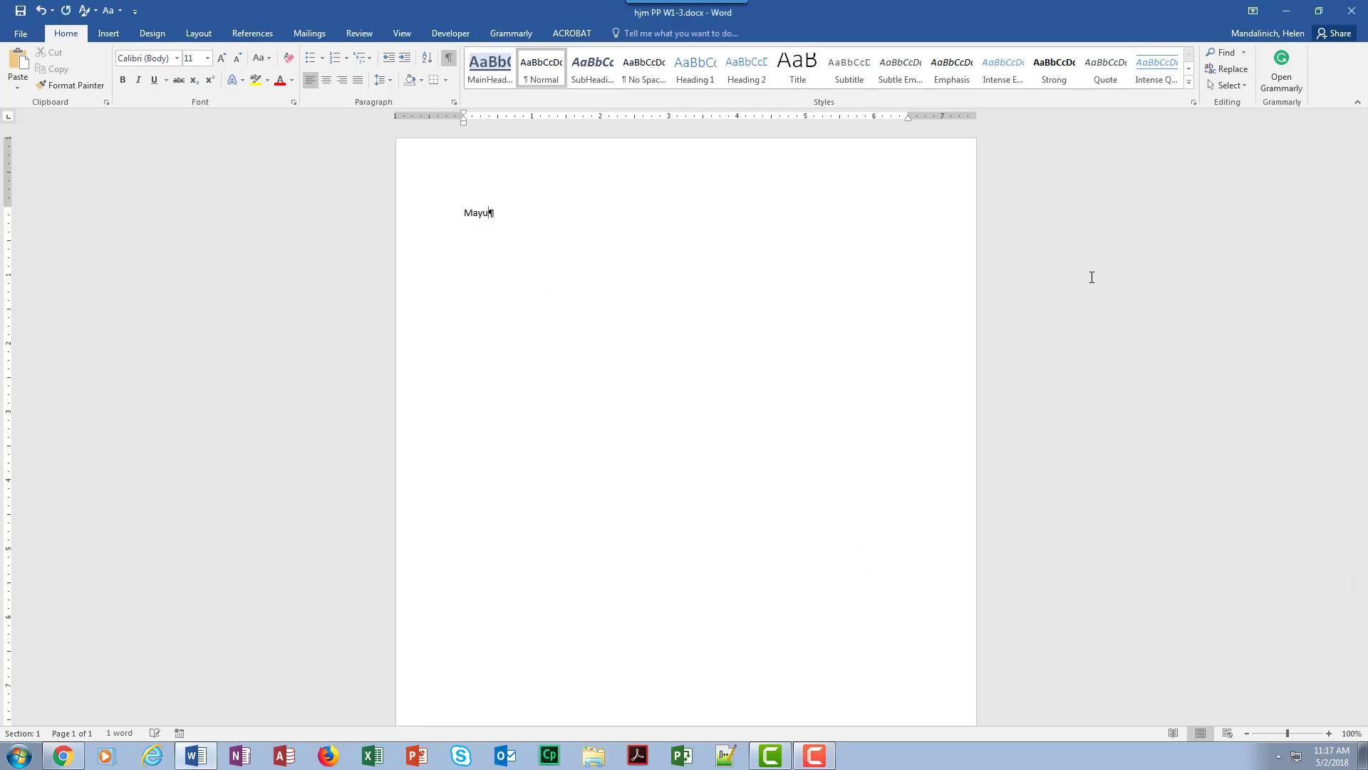
{"action": "key", "text": "BackSpace"}
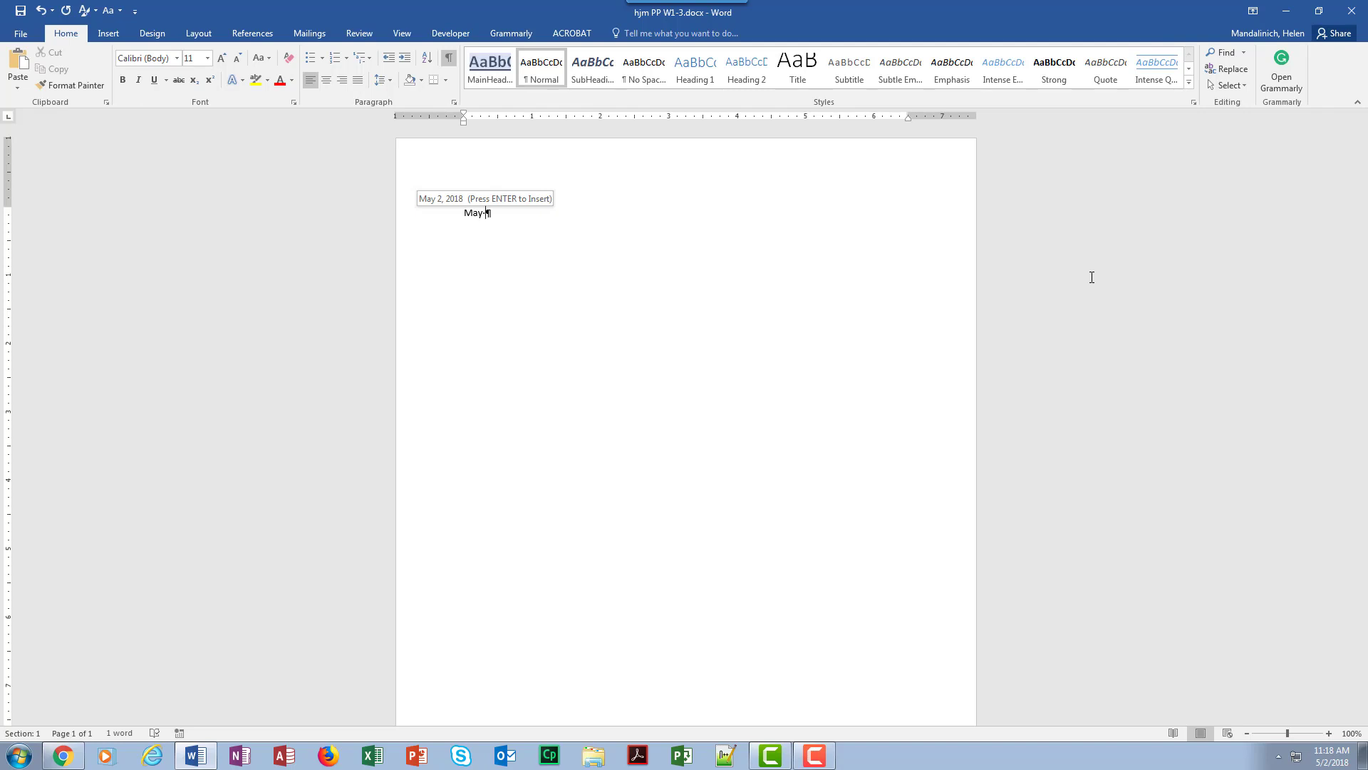
{"action": "key", "text": "Return"}
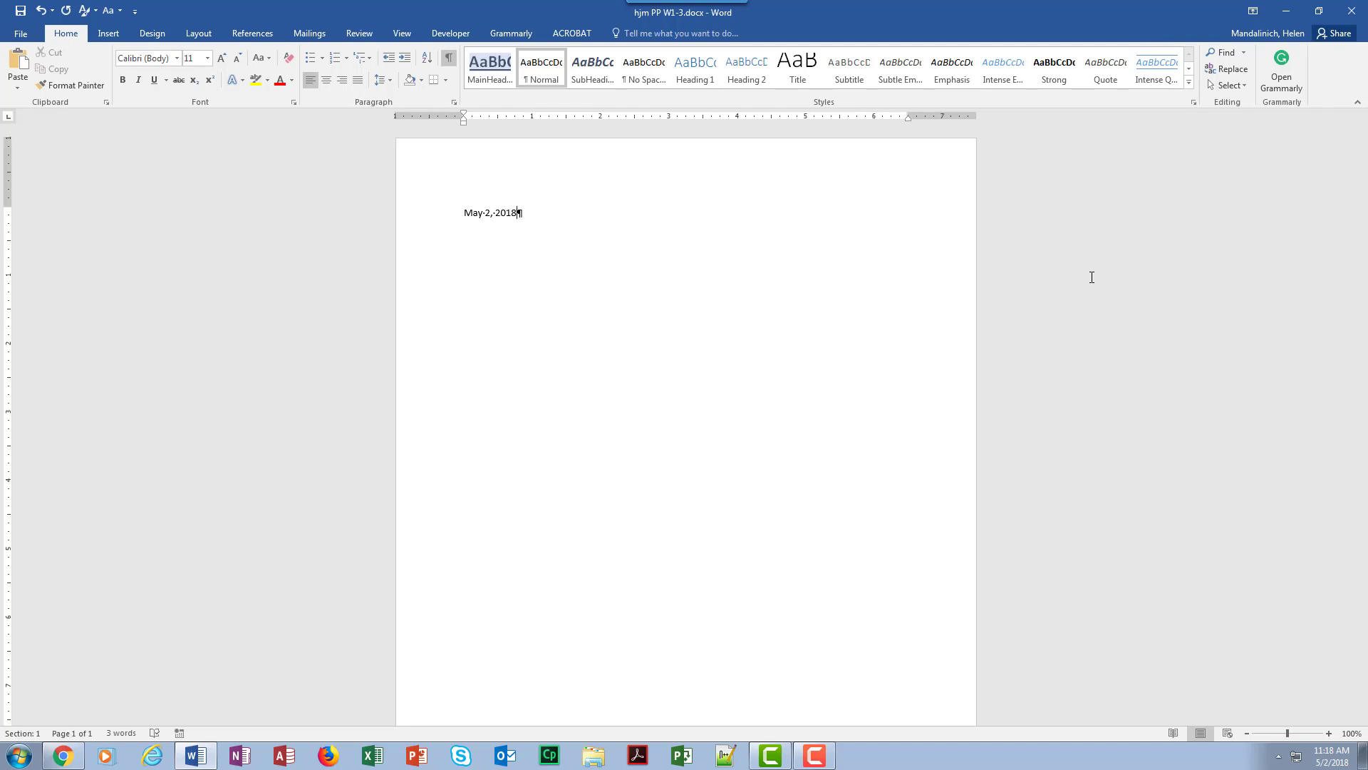
{"action": "key", "text": "Return"}
{"action": "key", "text": "Return"}
Begin the inside address with the recipients' full names and their street address, separated by a line break
{"action": "type", "text": "David and Sharon Wing"}
{"action": "key", "text": "shift+Return"}
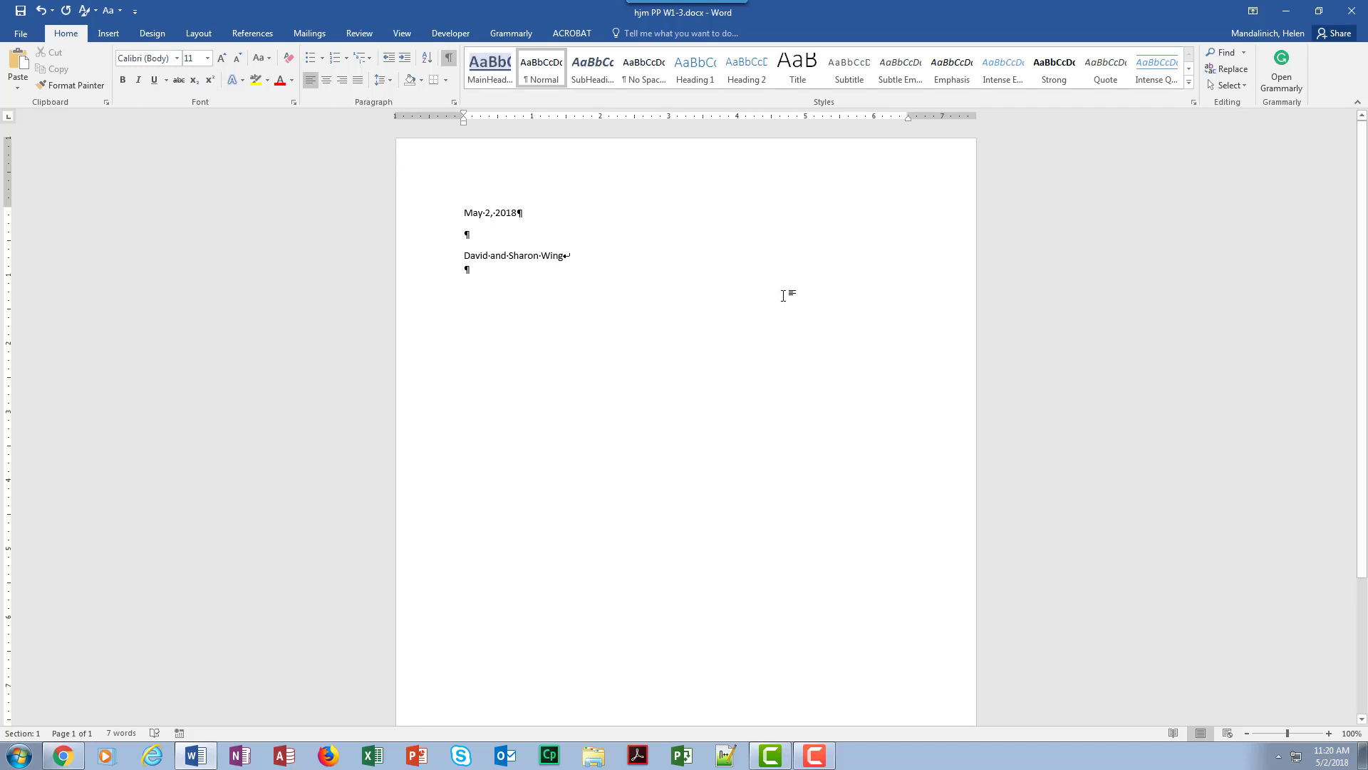
{"action": "type", "text": "4"}
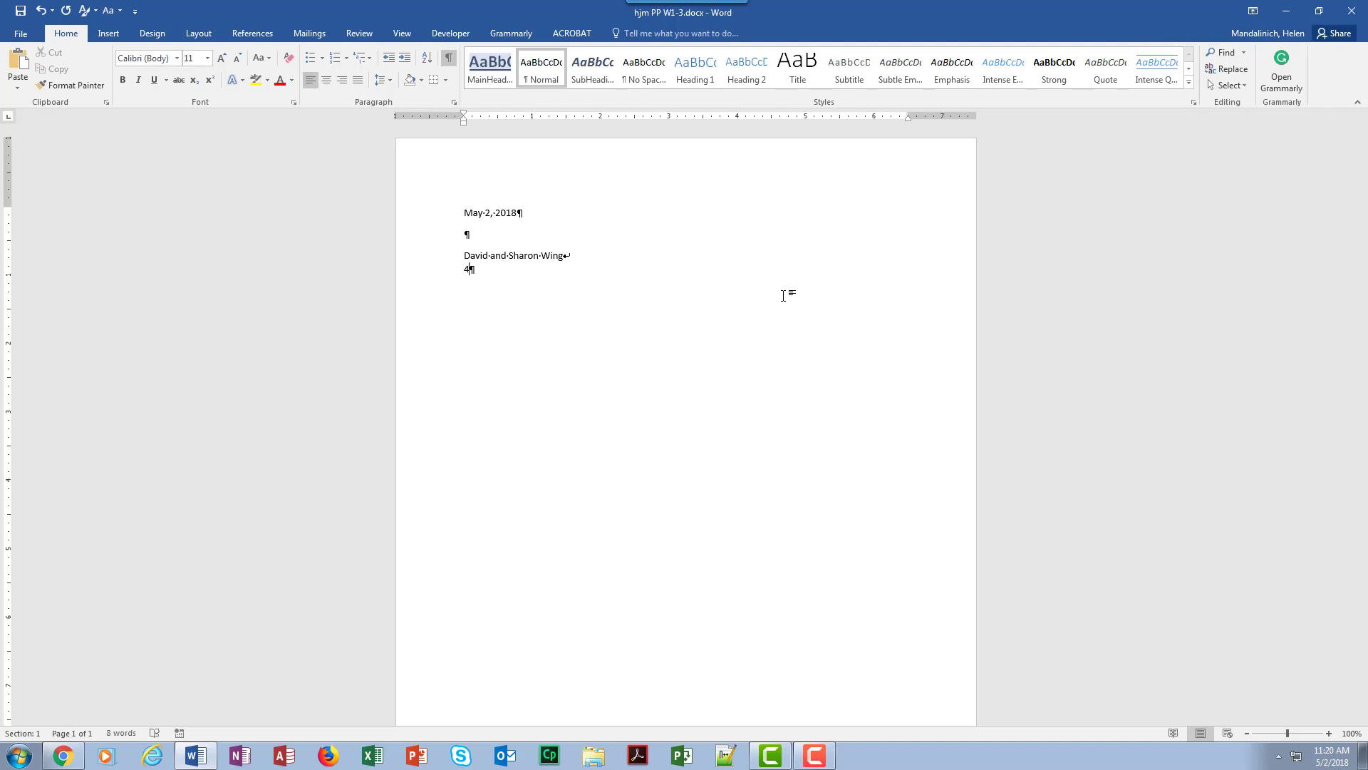
{"action": "type", "text": "685 Orange Grove Road"}
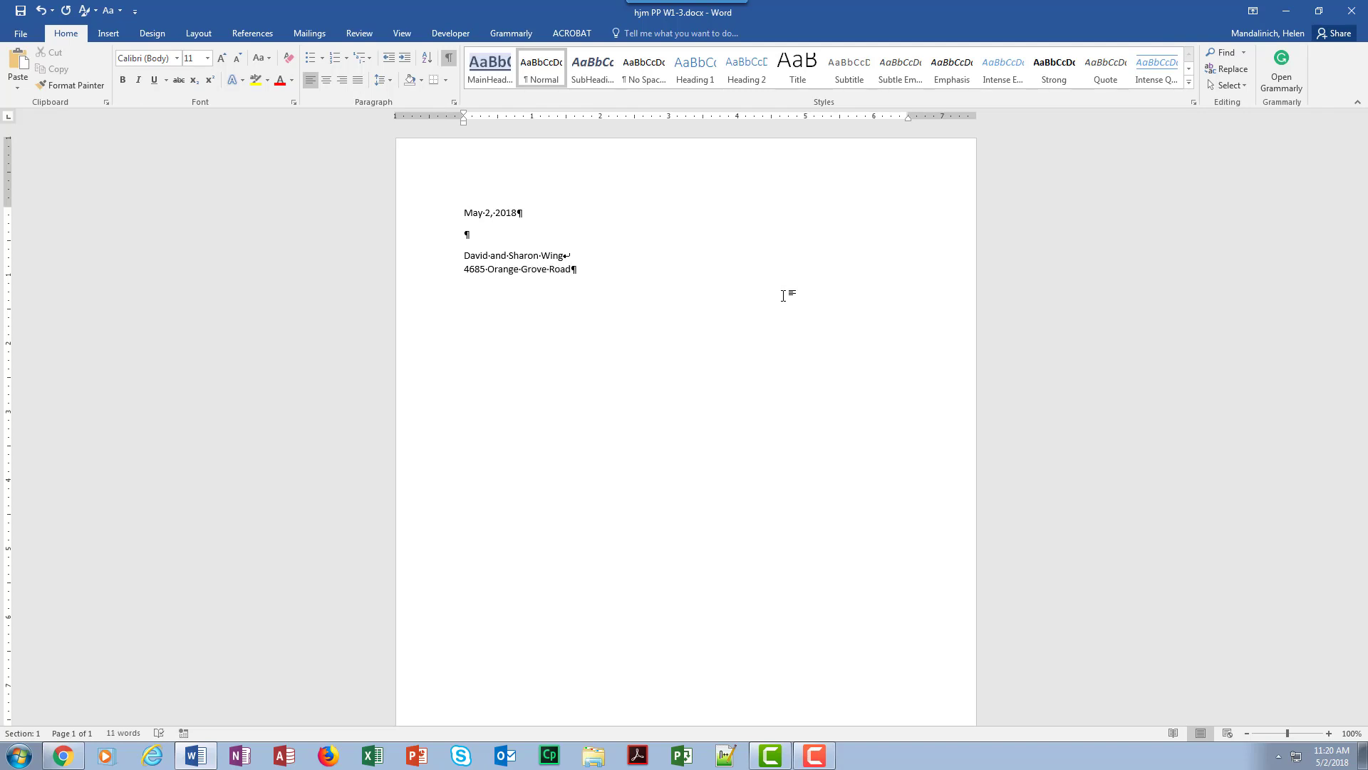
Complete the inside address with the city, state and postal code after a line break, and end the paragraph
{"action": "key", "text": "shift+Return"}
{"action": "type", "text": "Rocklin, CA 97725"}
{"action": "key", "text": "Return"}
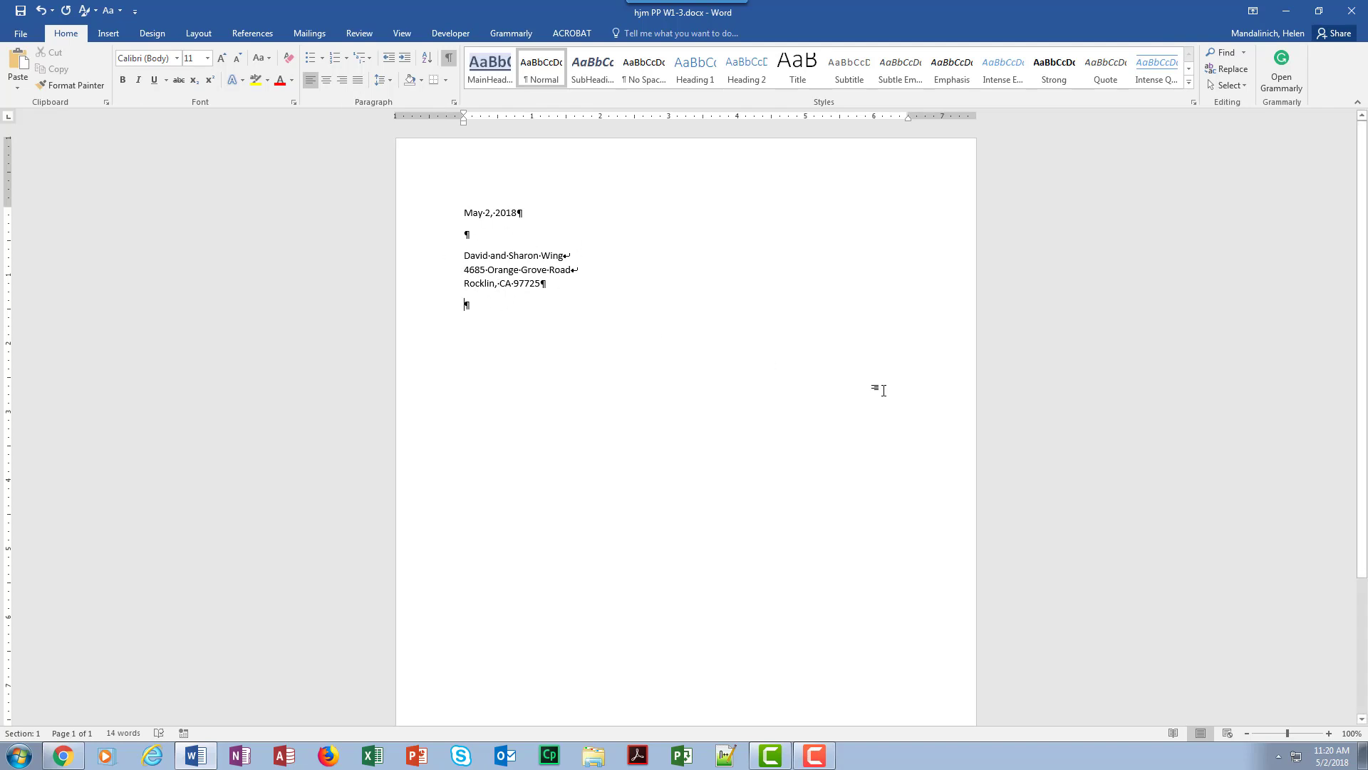
Add a capitalized "Dear Mr. and Mrs." salutation with the recipients' surname and a colon as its own paragraph
{"action": "type", "text": "dear"}
{"action": "key", "text": "BackSpace"}
{"action": "key", "text": "BackSpace"}
{"action": "key", "text": "BackSpace"}
{"action": "key", "text": "BackSpace"}
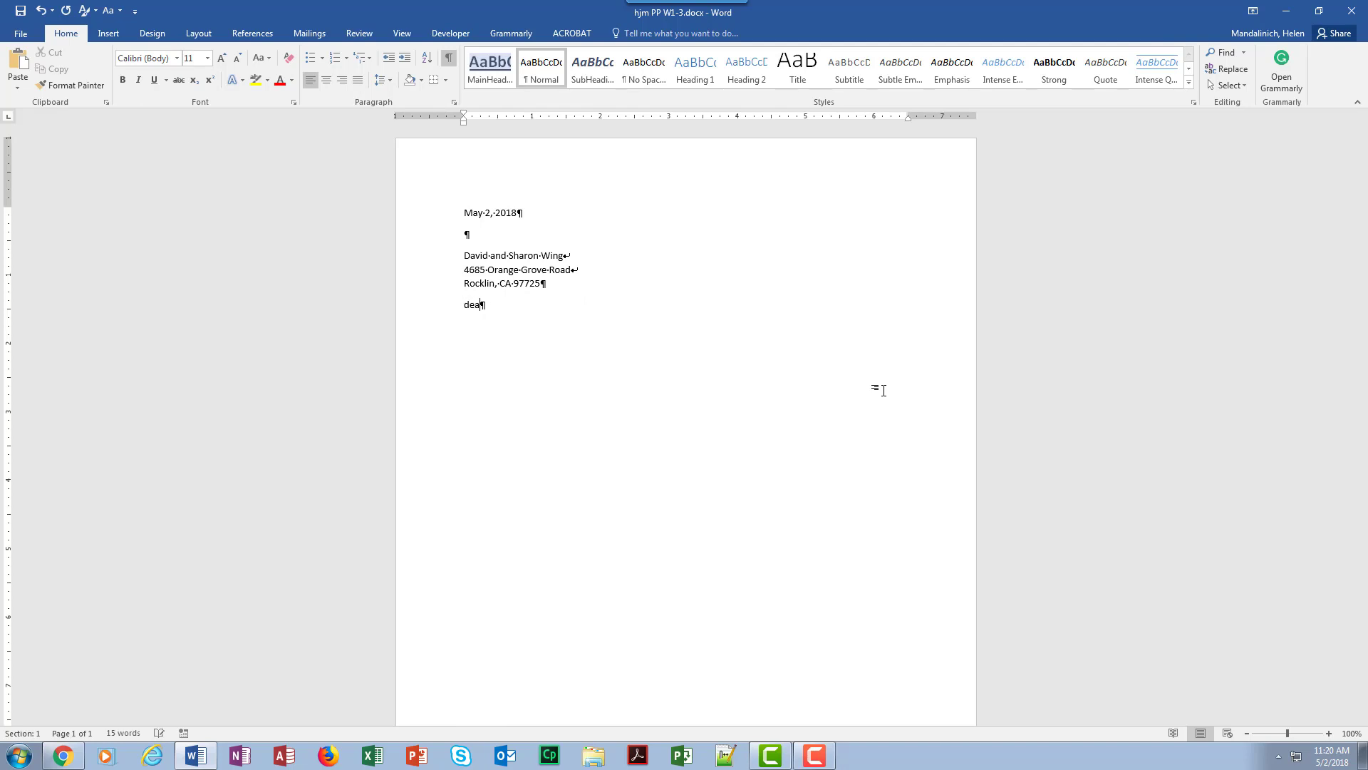
{"action": "type", "text": "Dear Mr. and Mrs. Wing:"}
{"action": "key", "text": "Return"}
Add the subject line "Subject: Disclosure Statement" as its own paragraph below the salutation
{"action": "type", "text": "Subject: Disclo"}
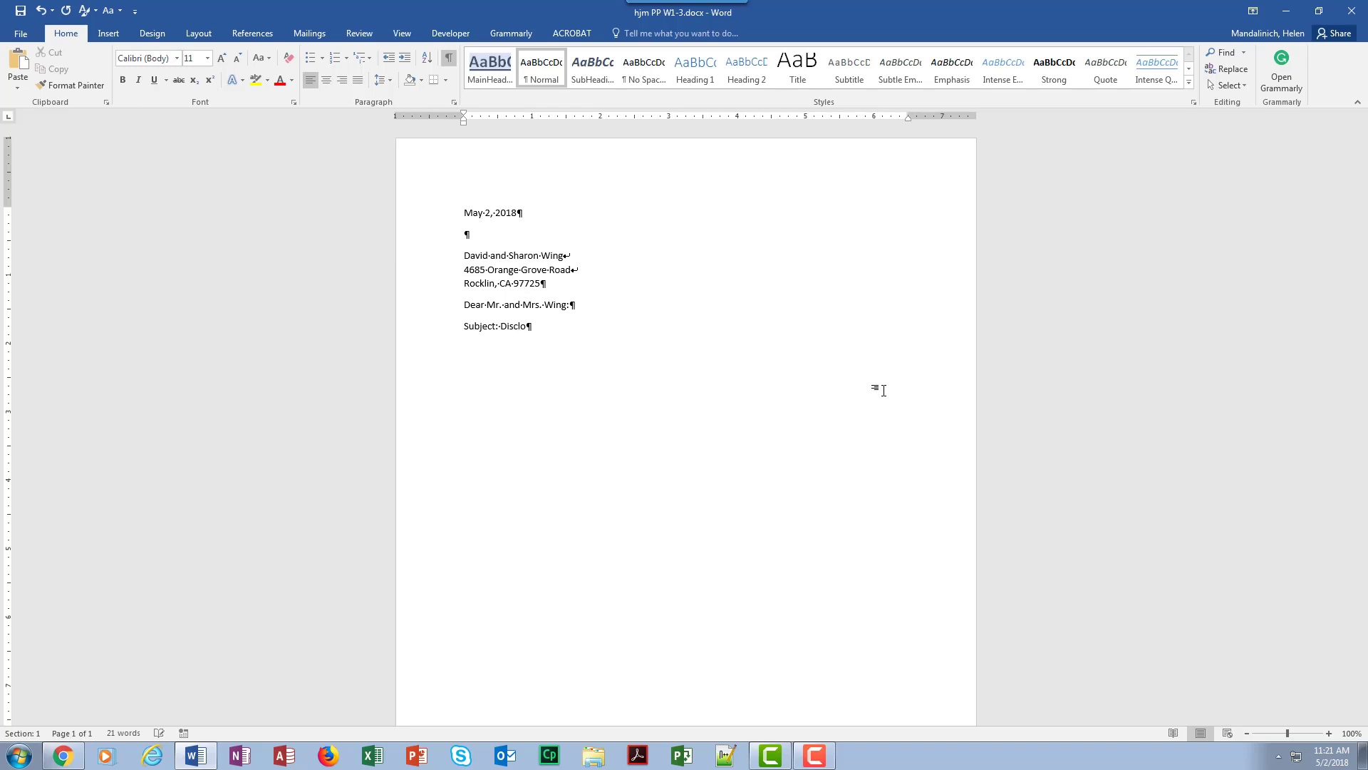
{"action": "type", "text": "sure Statement"}
{"action": "key", "text": "Return"}
Begin the letter body with the sentence "Please read each paragraph before signing the disclosure statements."
{"action": "type", "text": "Please read each paragraph "}
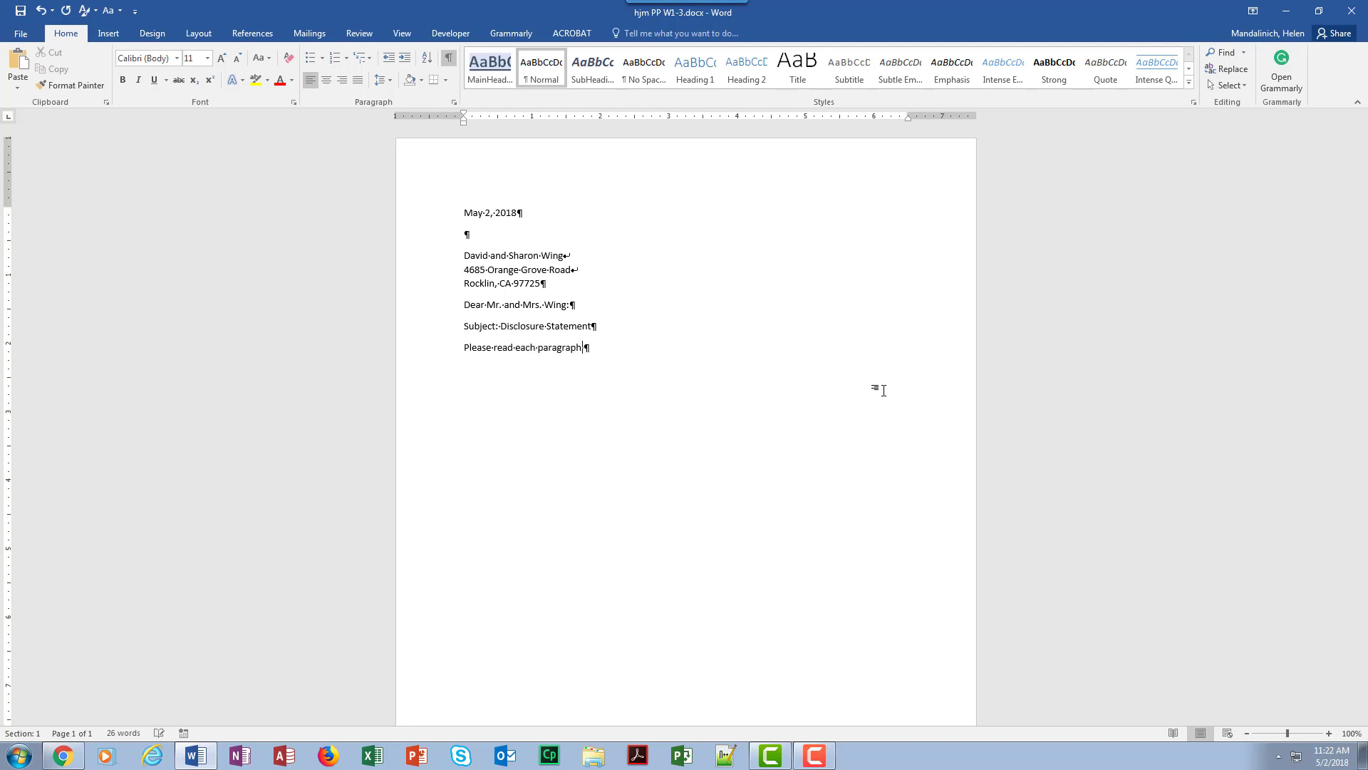
{"action": "type", "text": "before signing the disclosure statement"}
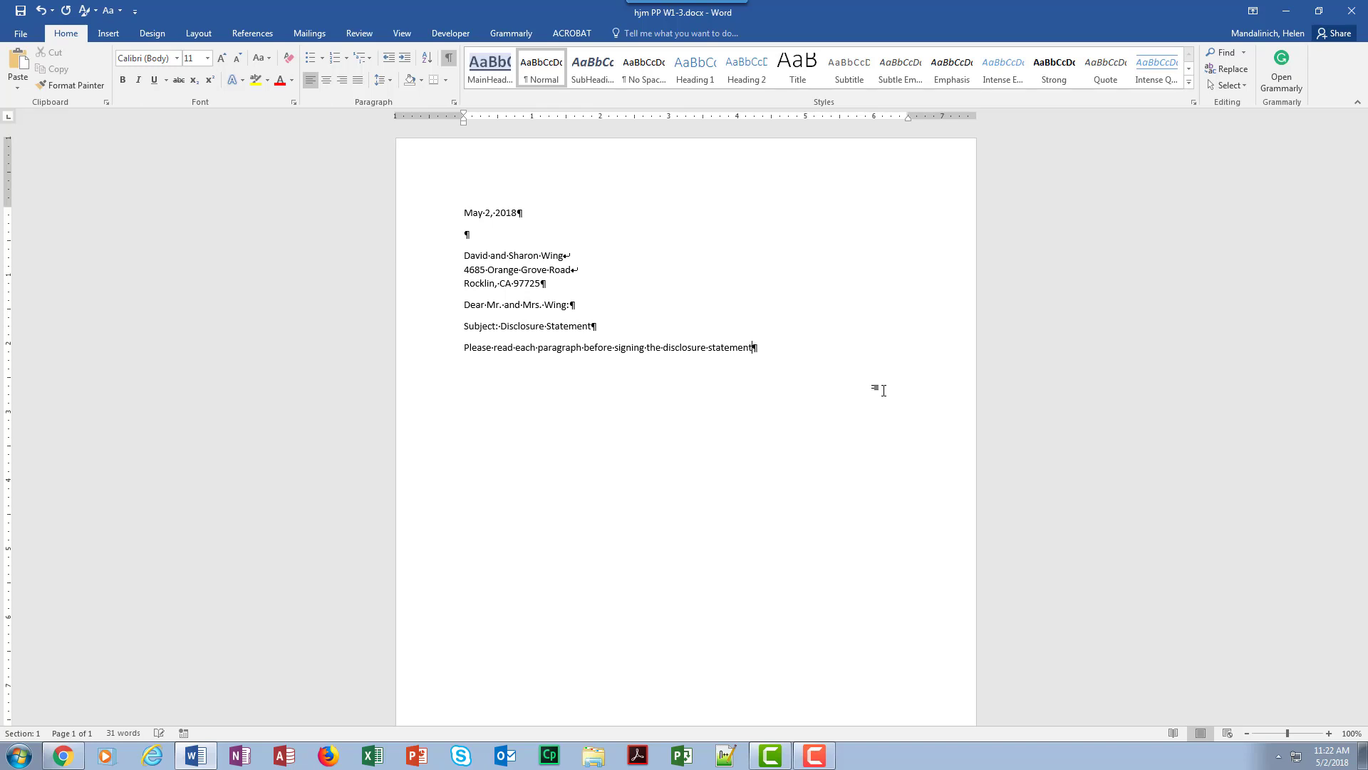
{"action": "type", "text": "."}
{"action": "key", "text": "BackSpace"}
{"action": "key", "text": "BackSpace"}
{"action": "type", "text": "s.  As you"}
{"action": "key", "text": "BackSpace"}
{"action": "key", "text": "BackSpace"}
{"action": "key", "text": "BackSpace"}
{"action": "key", "text": "BackSpace"}
{"action": "key", "text": "BackSpace"}
Continue the first body paragraph with "As you fill out the required disclosure packet,"
{"action": "key", "text": "BackSpace"}
{"action": "key", "text": "BackSpace"}
{"action": "key", "text": "BackSpace"}
{"action": "type", "text": "As "}
{"action": "type", "text": "you fill out the "}
{"action": "type", "text": "require"}
{"action": "type", "text": "d"}
{"action": "type", "text": " dis"}
{"action": "type", "text": "c"}
{"action": "type", "text": "lso"}
{"action": "key", "text": "BackSpace"}
{"action": "key", "text": "BackSpace"}
{"action": "key", "text": "BackSpace"}
{"action": "type", "text": "losu"}
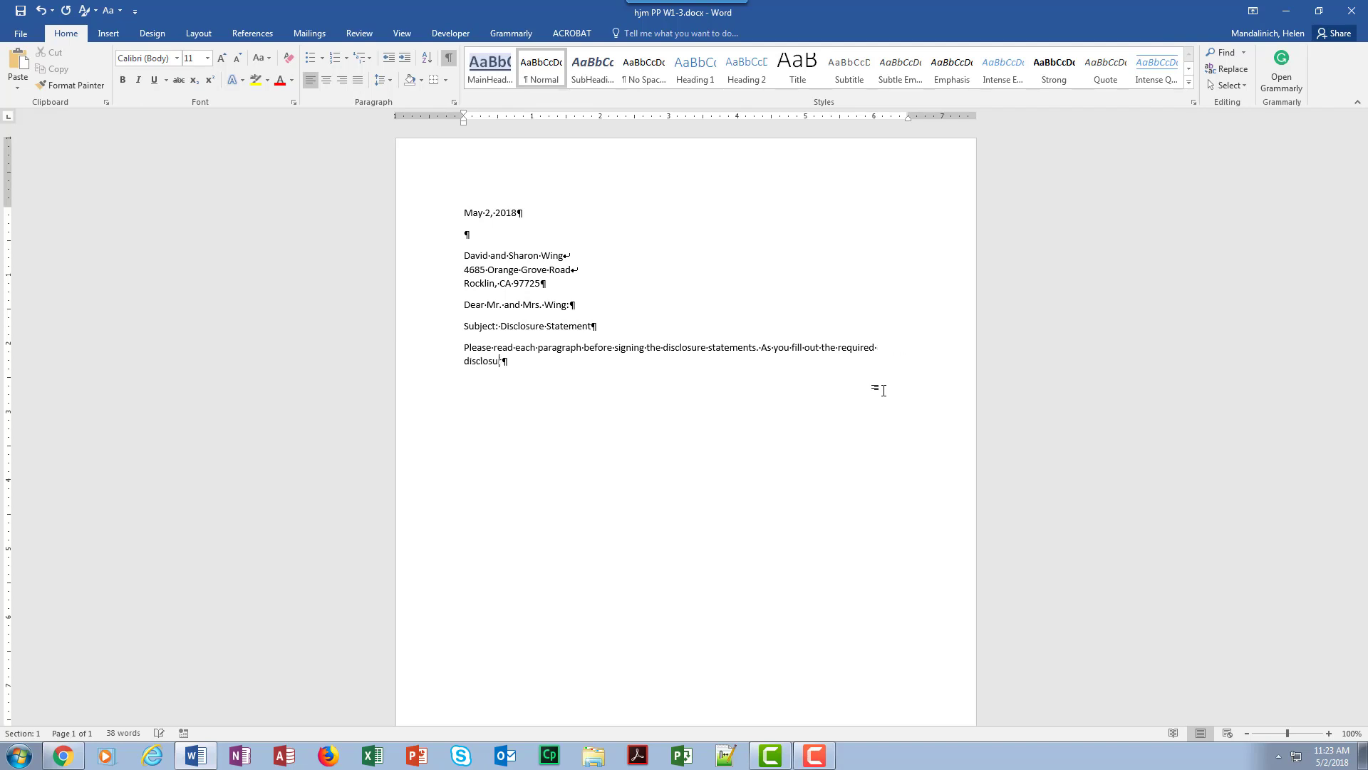
{"action": "type", "text": "re packet, it is critical to the transmission of"}
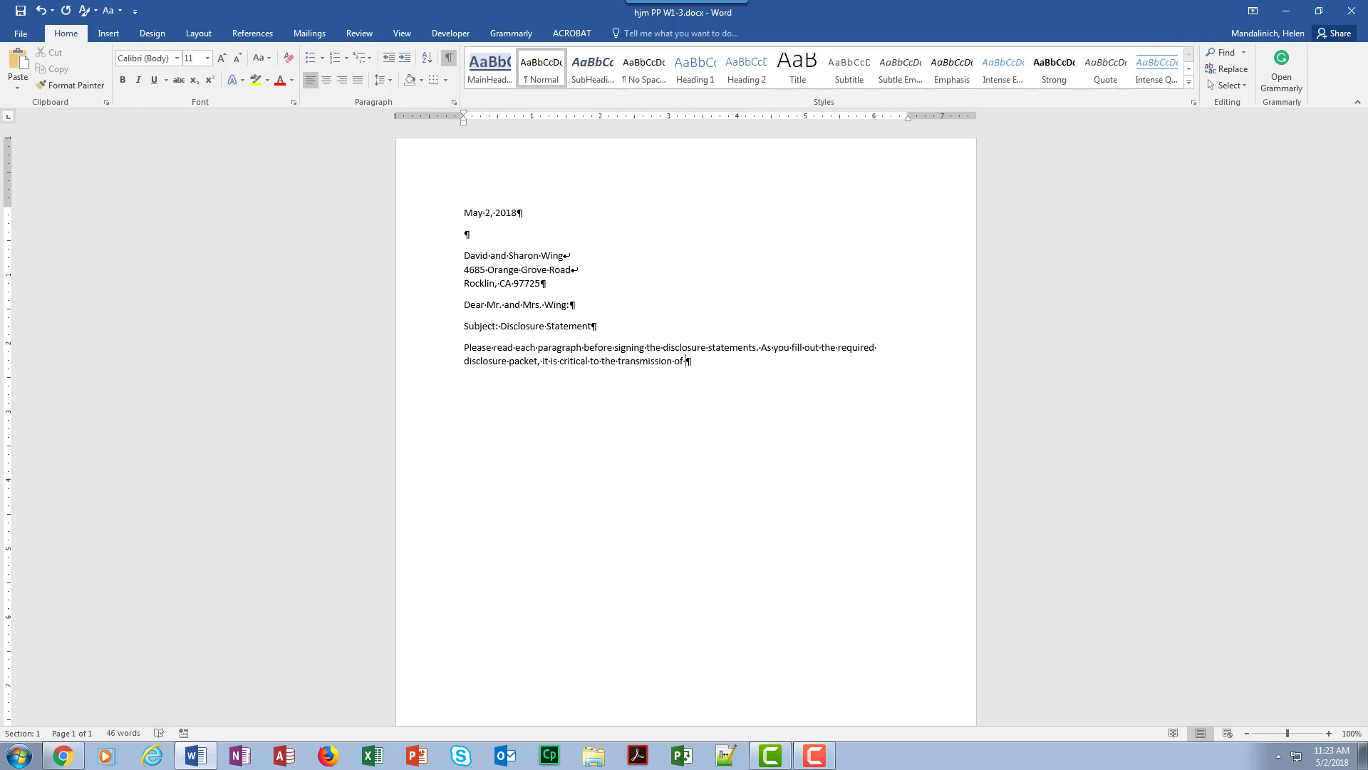
Complete the first body paragraph from "it is critical to the transmission of sale" through "make a notation to that fact."
{"action": "type", "text": "sale that you give as much information as possible about your residence, no matter how small or insignificant. Please use additional paper if necessary and make a notation to that fact."}
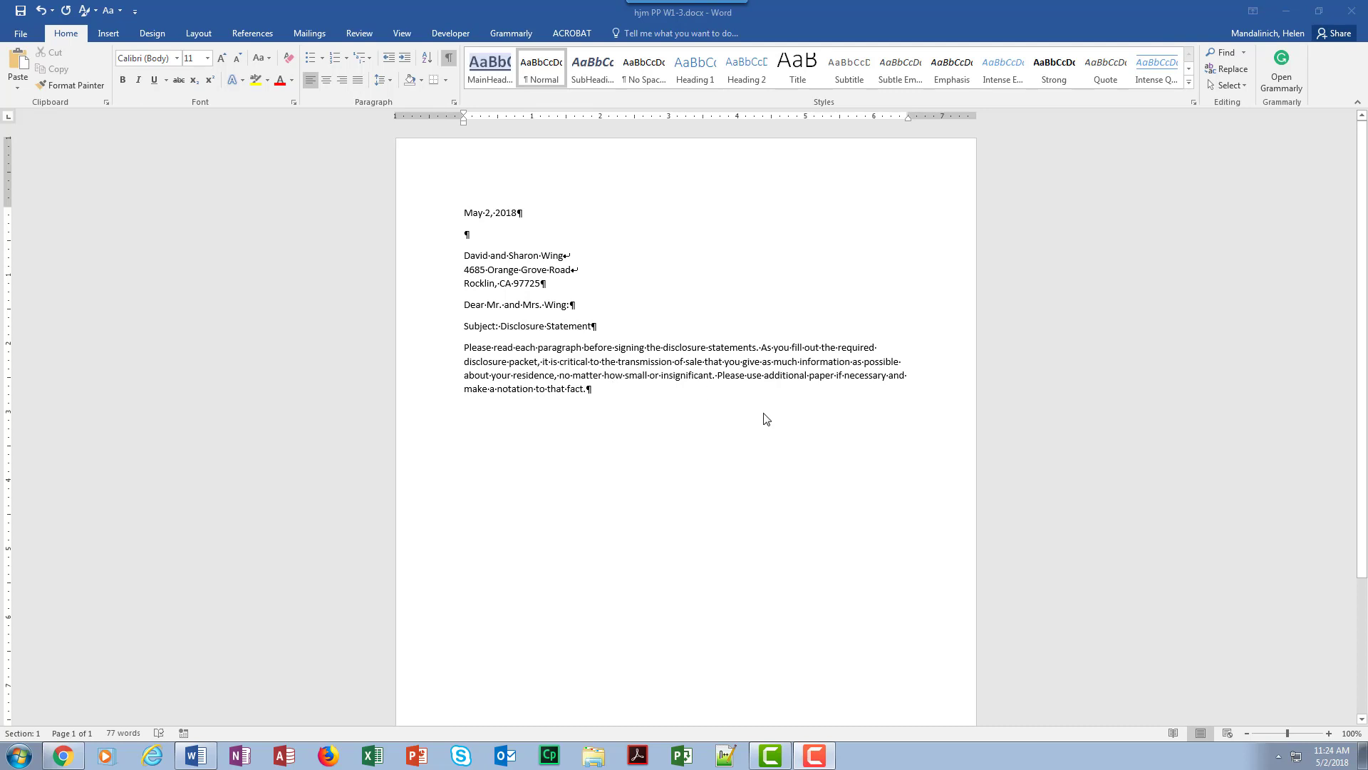
Write the second body paragraph from "If there is information about the neighborhood or neighbors" through "Be sure to address those types of questions on the"
{"action": "left_click", "coordinate": [595, 389]}
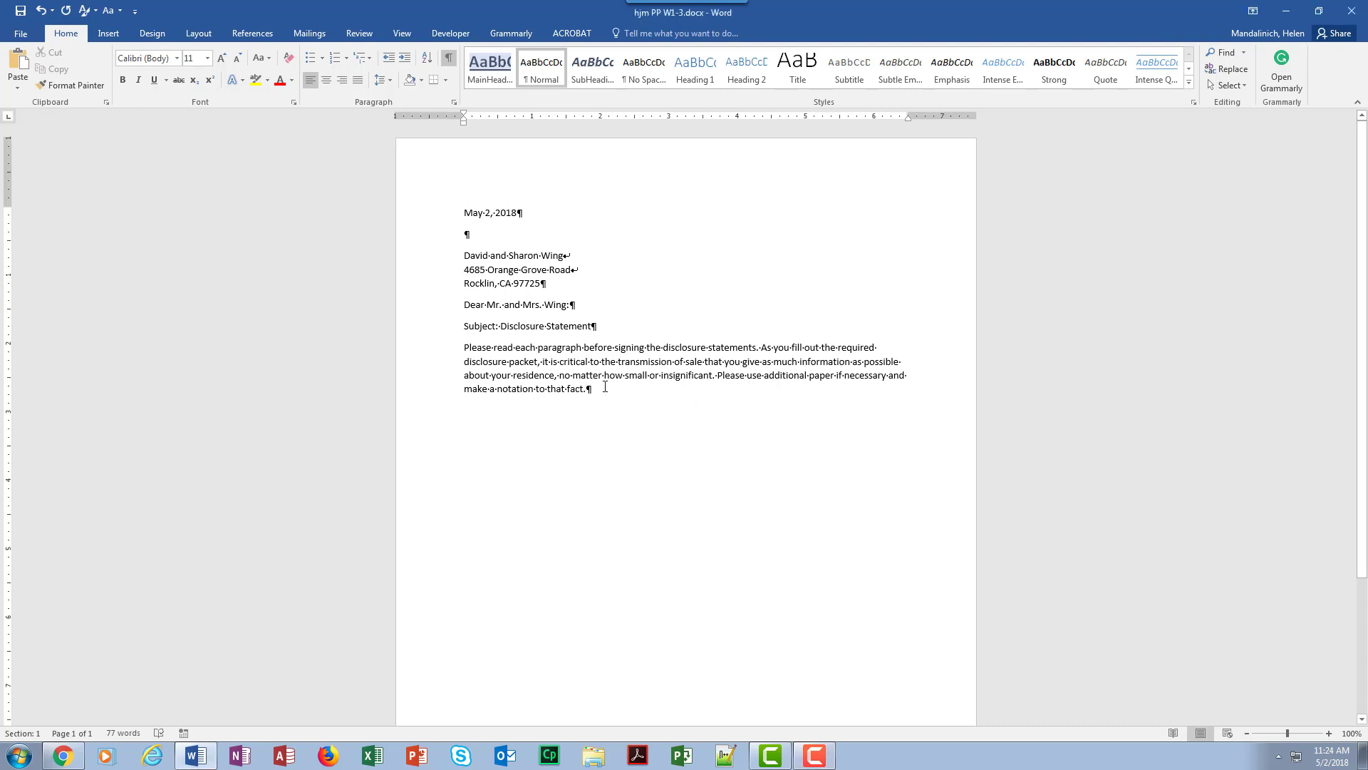
{"action": "key", "text": "Return"}
{"action": "type", "text": "If"}
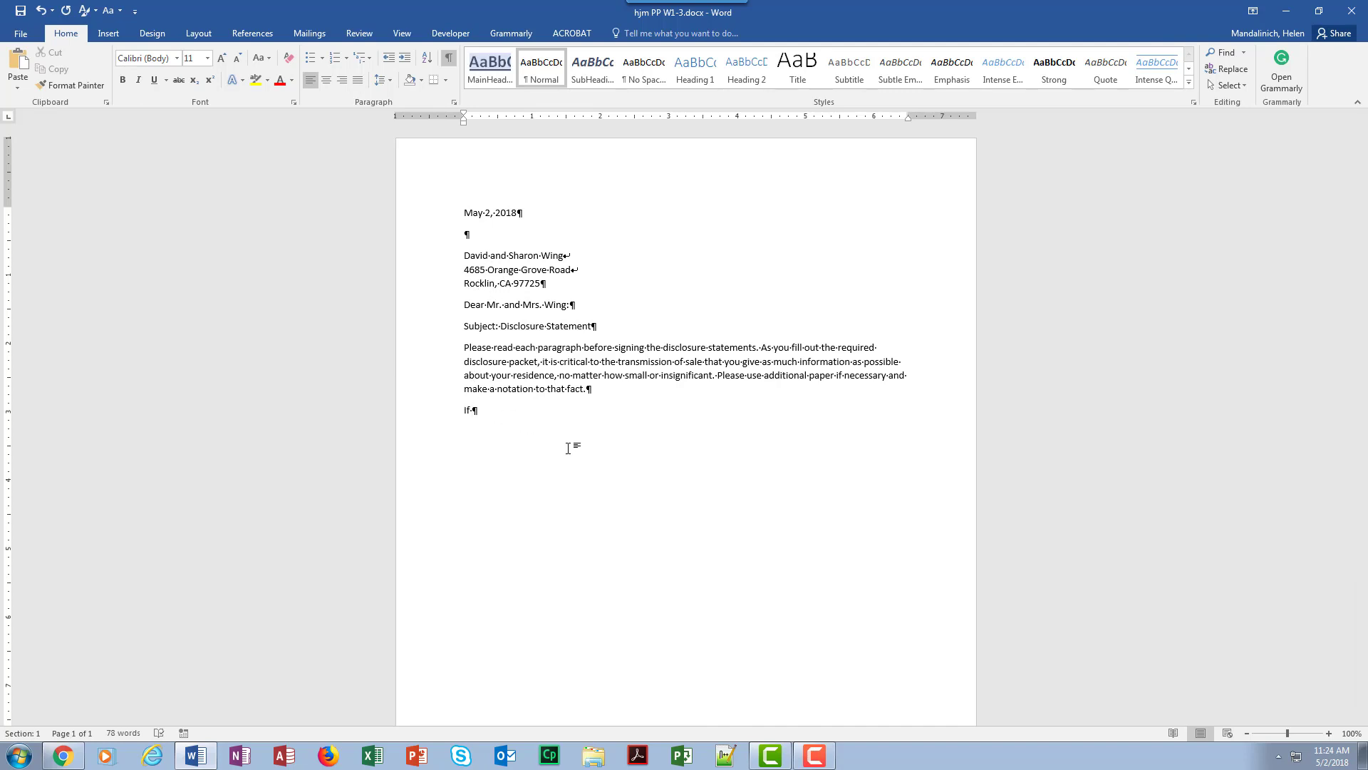
{"action": "type", "text": " there is information avo"}
{"action": "key", "text": "BackSpace"}
{"action": "key", "text": "BackSpace"}
{"action": "type", "text": "bout the inf"}
{"action": "key", "text": "BackSpace"}
{"action": "key", "text": "BackSpace"}
{"action": "key", "text": "BackSpace"}
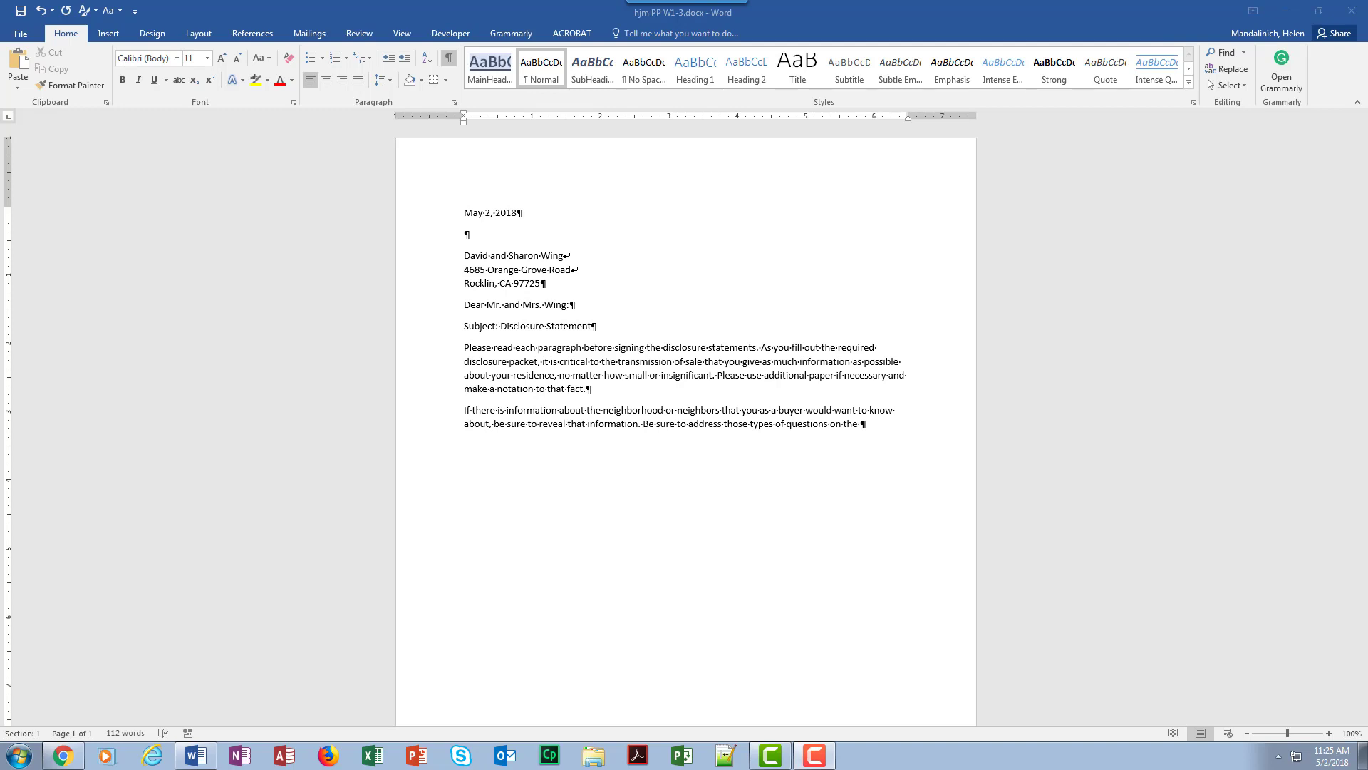
{"action": "left_click", "coordinate": [861, 424]}
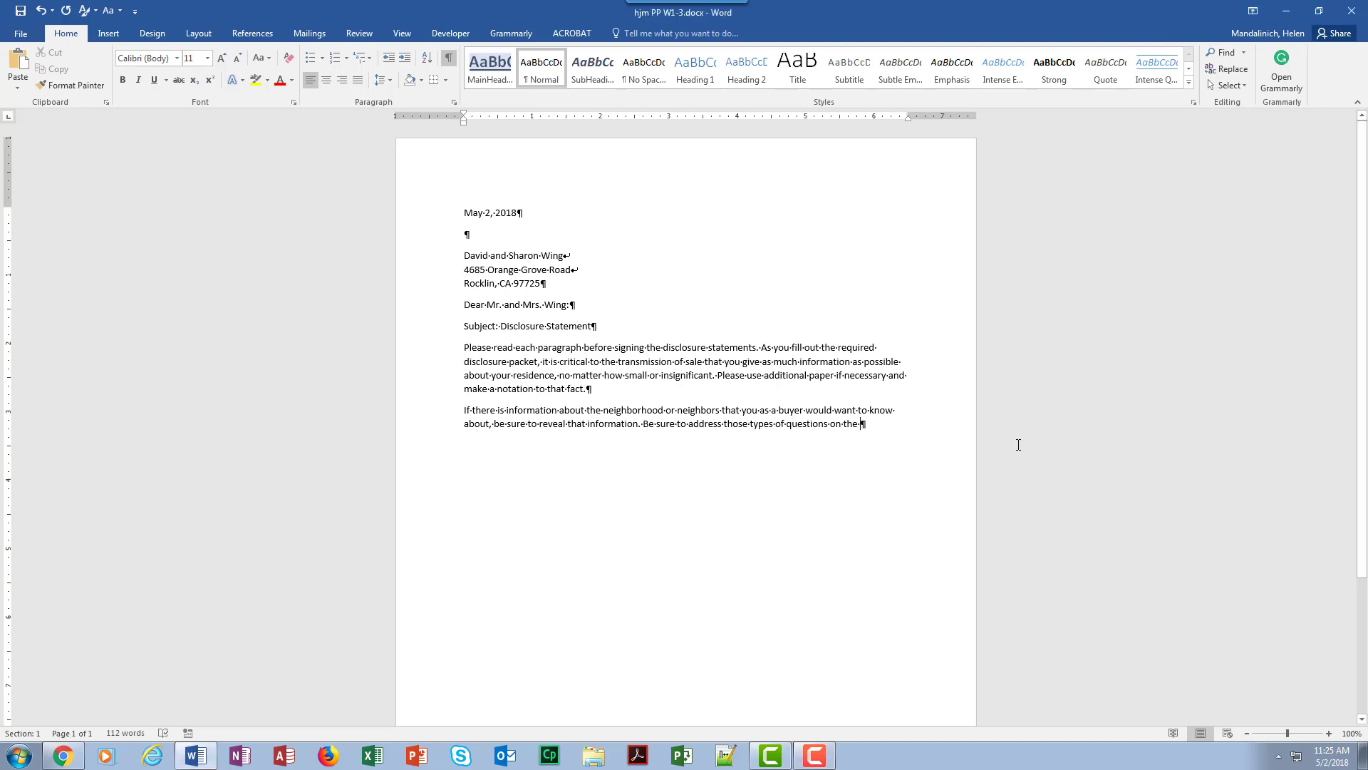
{"action": "type", "text": "reve"}
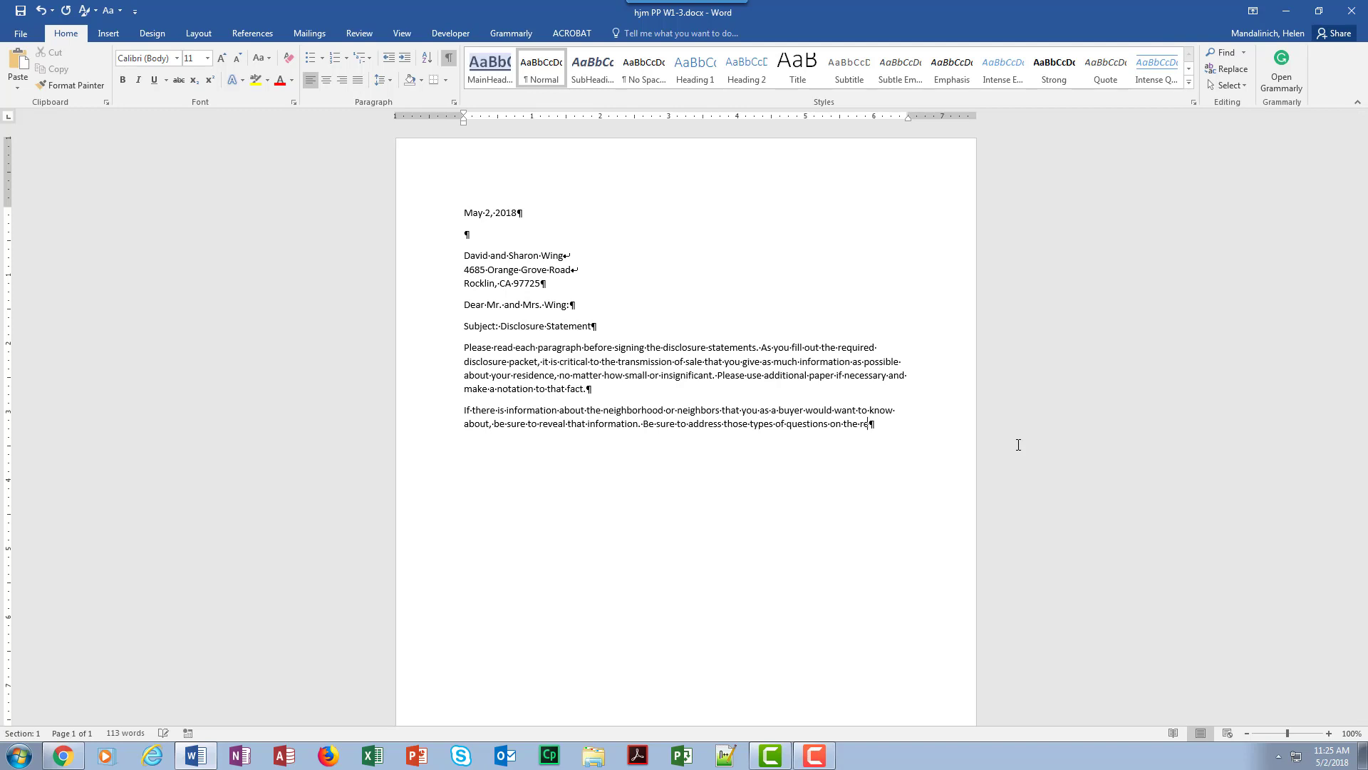
{"action": "type", "text": "al"}
{"action": "key", "text": "BackSpace"}
{"action": "key", "text": "BackSpace"}
{"action": "key", "text": "BackSpace"}
{"action": "key", "text": "BackSpace"}
{"action": "type", "text": "Real Estate Tra"}
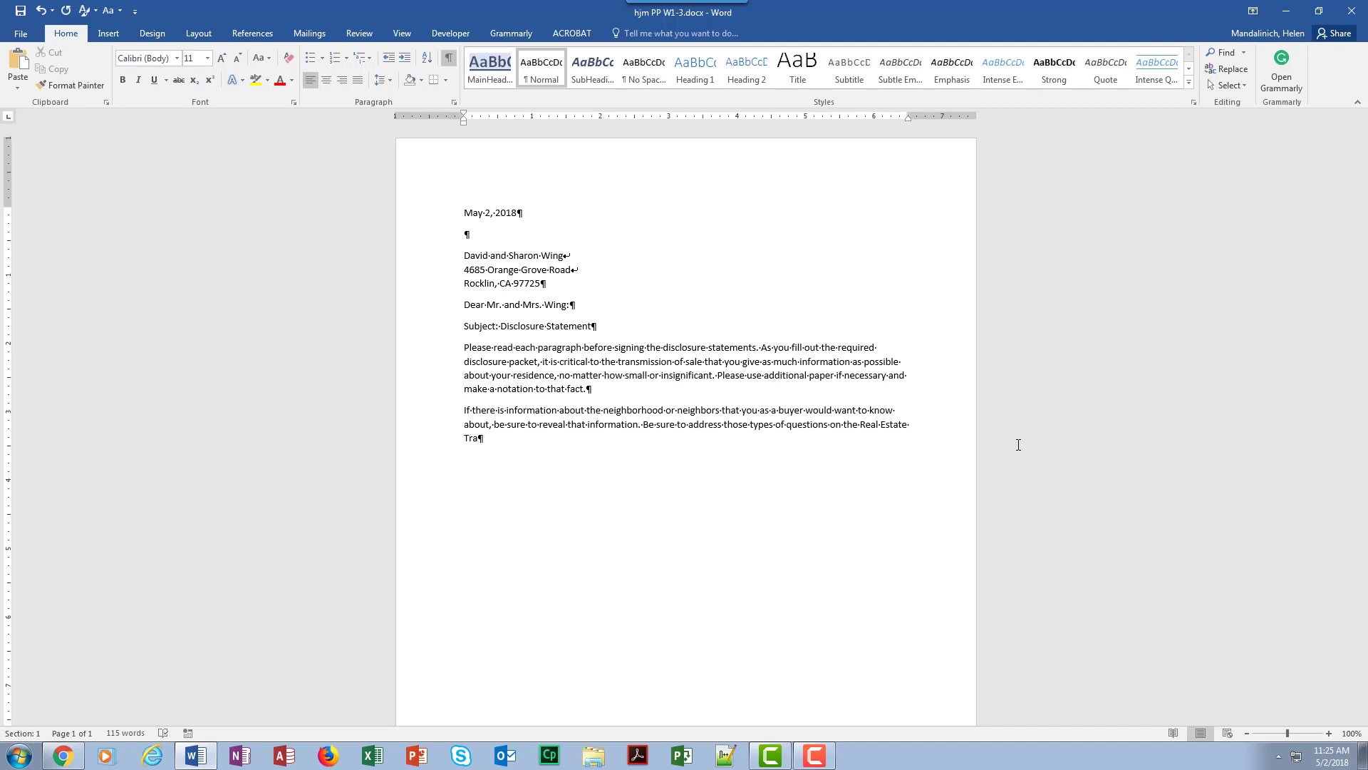
{"action": "key", "text": "BackSpace"}
{"action": "key", "text": "BackSpace"}
{"action": "key", "text": "BackSpace"}
{"action": "key", "text": "BackSpace"}
{"action": "key", "text": "BackSpace"}
{"action": "key", "text": "BackSpace"}
{"action": "key", "text": "BackSpace"}
{"action": "key", "text": "BackSpace"}
{"action": "key", "text": "BackSpace"}
{"action": "key", "text": "BackSpace"}
{"action": "key", "text": "BackSpace"}
{"action": "key", "text": "BackSpace"}
{"action": "key", "text": "BackSpace"}
{"action": "key", "text": "BackSpace"}
{"action": "key", "text": "BackSpace"}
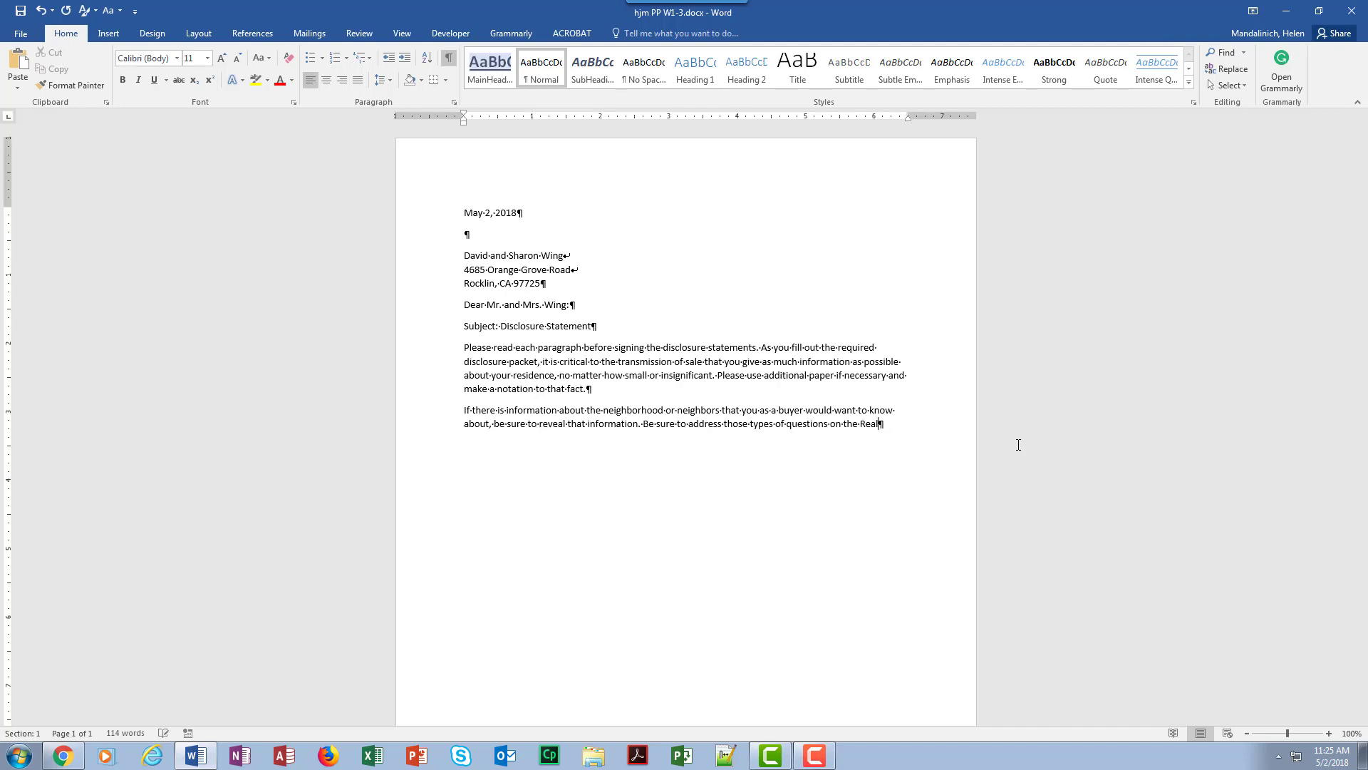
Continue the sentence with "Real Estate", placing a nonbreaking space after each of the two words
{"action": "type", "text": "Real"}
{"action": "type", "text": "'"}
{"action": "type", "text": "Estate"}
{"action": "key", "text": "ctrl+shift+space"}
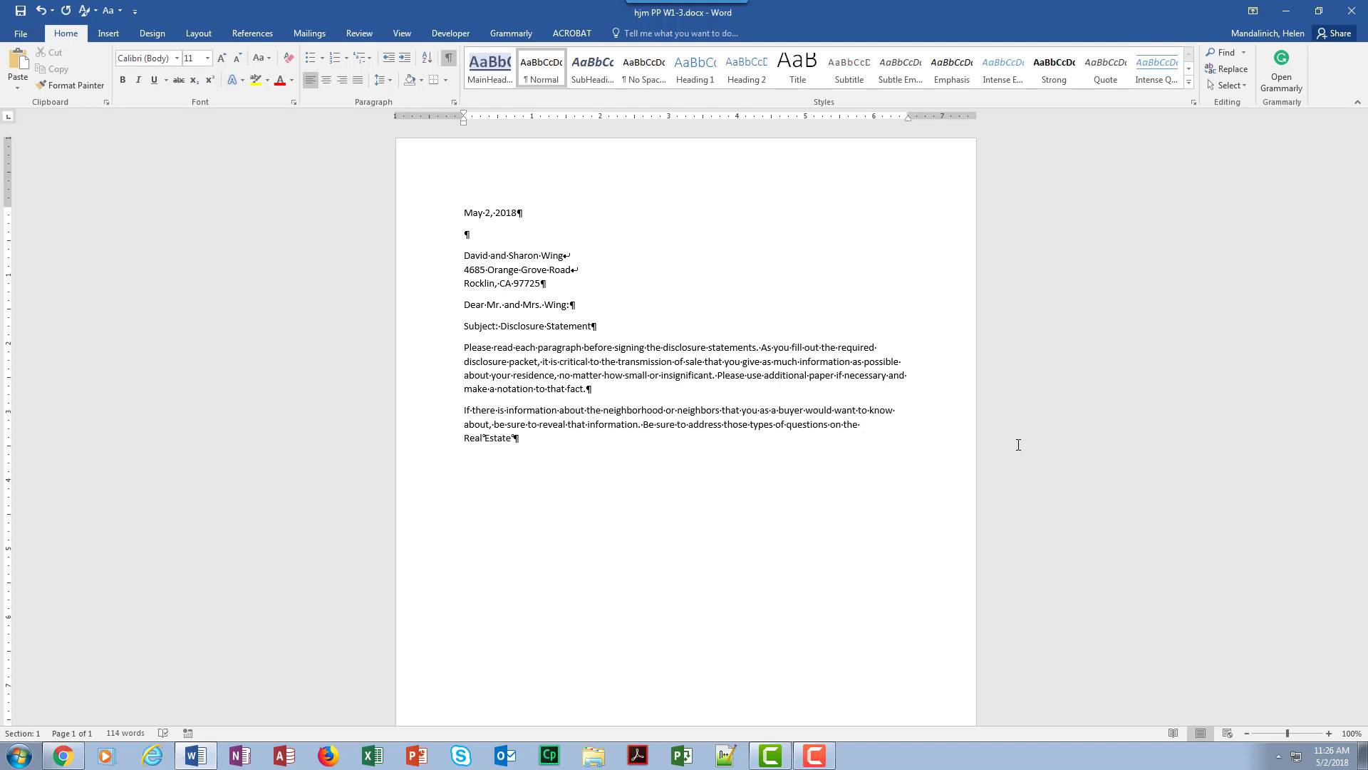
Finish the second body paragraph with "Transfer Disclosure Statement, item #11 on page 2."
{"action": "type", "text": "Transfer Disclosur"}
{"action": "key", "text": "BackSpace"}
{"action": "key", "text": "BackSpace"}
{"action": "key", "text": "BackSpace"}
{"action": "key", "text": "BackSpace"}
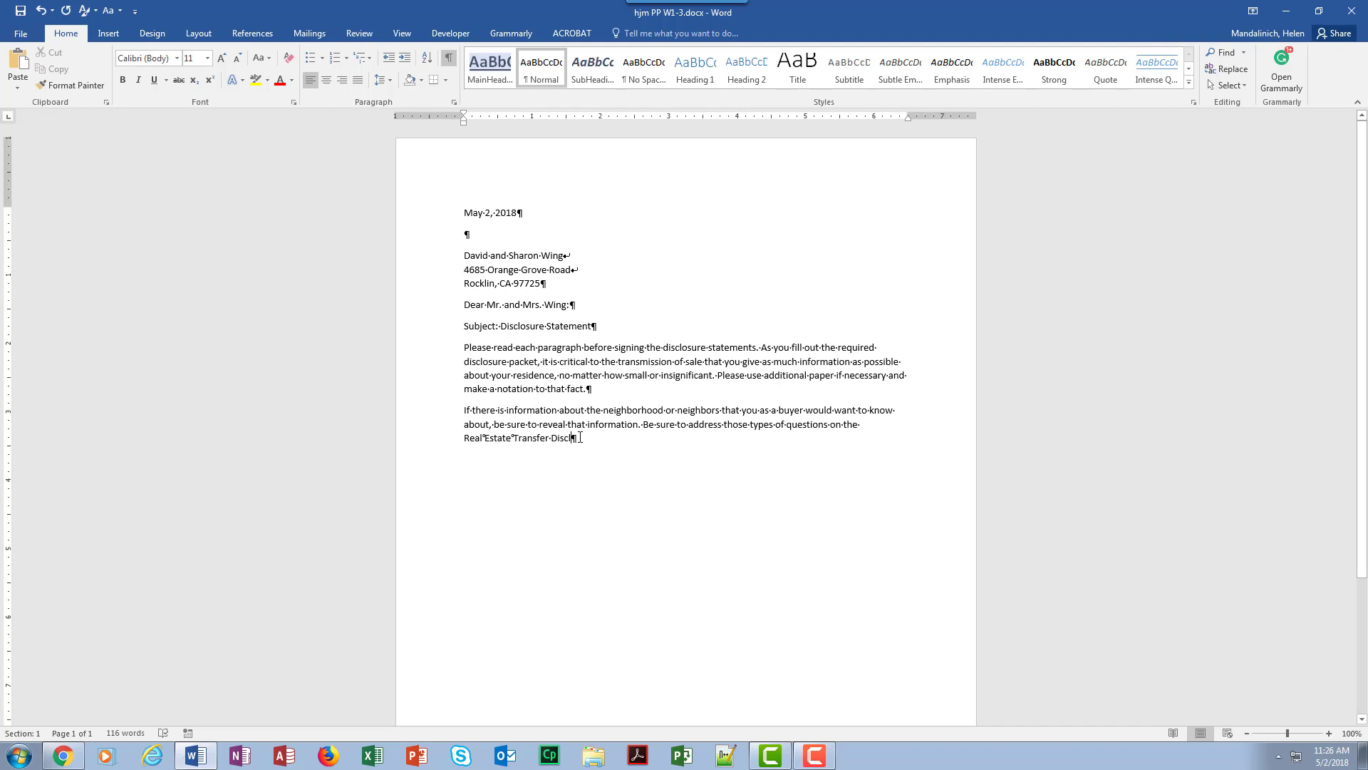
{"action": "type", "text": "osure S"}
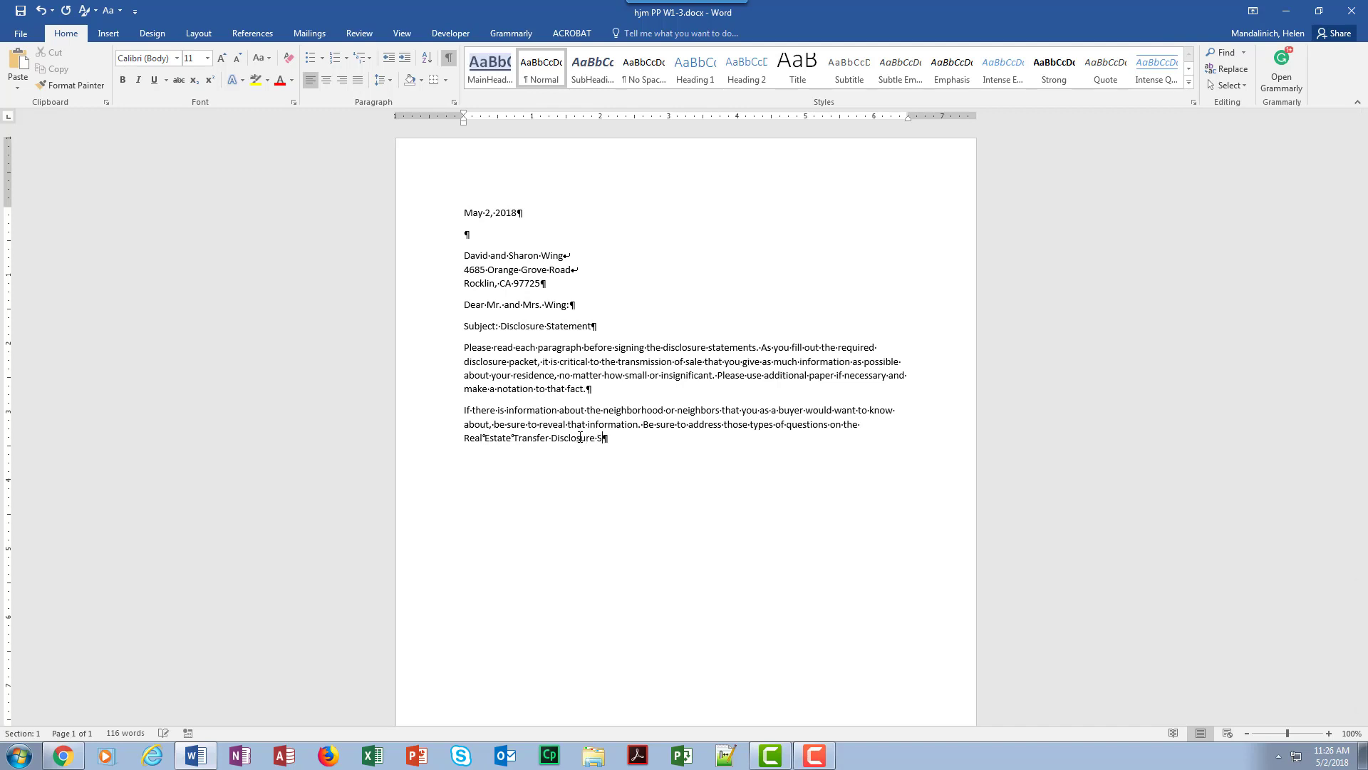
{"action": "type", "text": "tatement, item #11 on page 2."}
{"action": "key", "text": "Return"}
Add the closing "Best regards," and leave one blank paragraph for the signature
{"action": "type", "text": "Best re"}
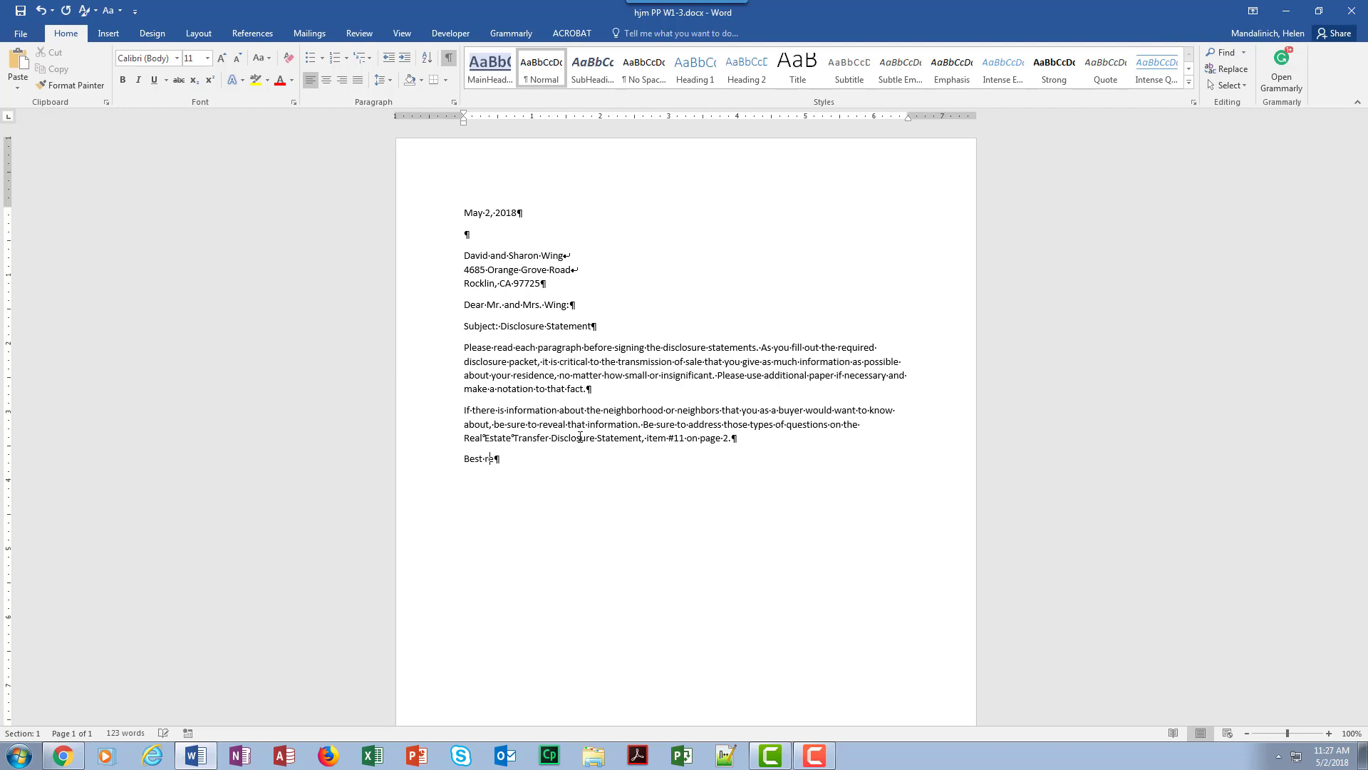
{"action": "key", "text": "BackSpace"}
{"action": "key", "text": "BackSpace"}
{"action": "type", "text": "regards,"}
{"action": "key", "text": "Return"}
{"action": "key", "text": "Return"}
Enter the signature block with the sender's full name, "Realtor Consultant" and "Pacer Hills Real Estate", separated by line breaks
{"action": "type", "text": "Emma Cavalli"}
{"action": "key", "text": "shift+Return"}
{"action": "type", "text": "Realtor Consultant"}
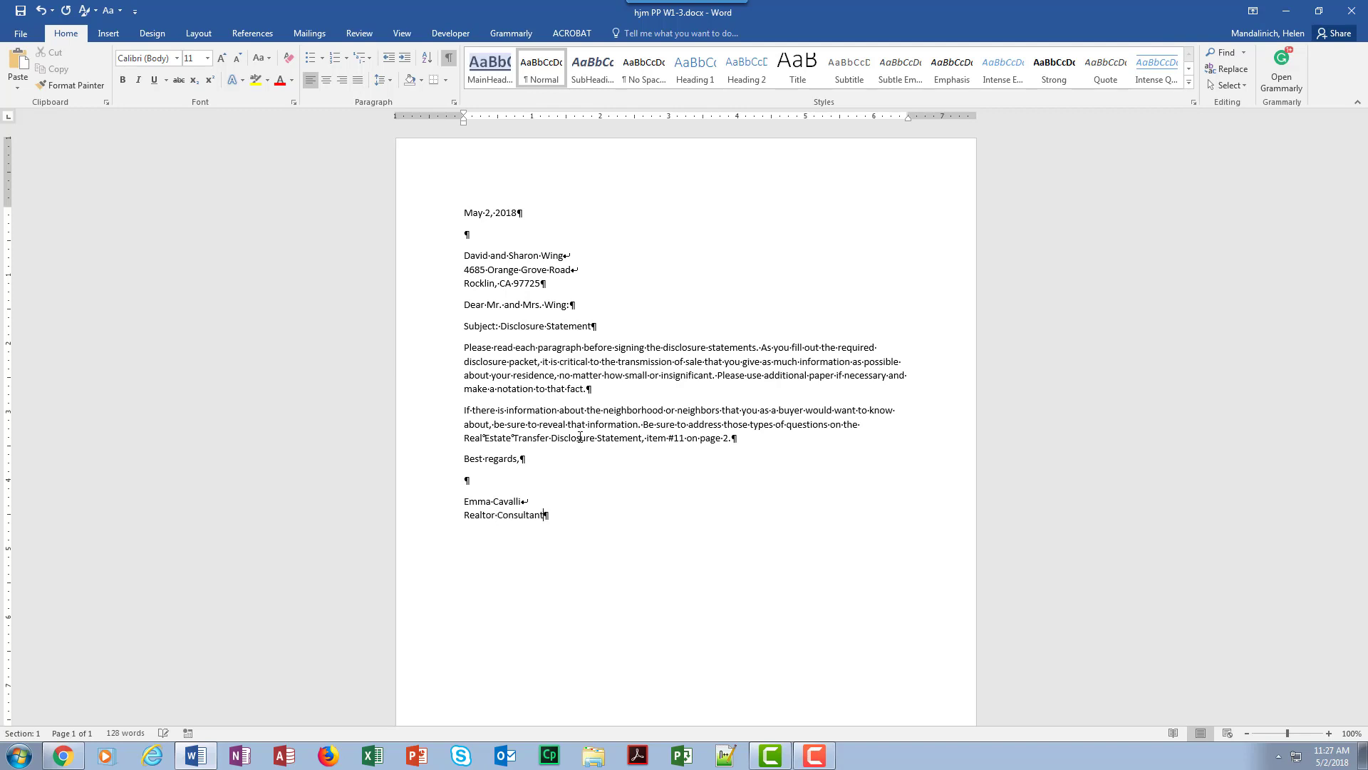
{"action": "key", "text": "shift+Return"}
{"action": "type", "text": "Pacer Hills Real Estate"}
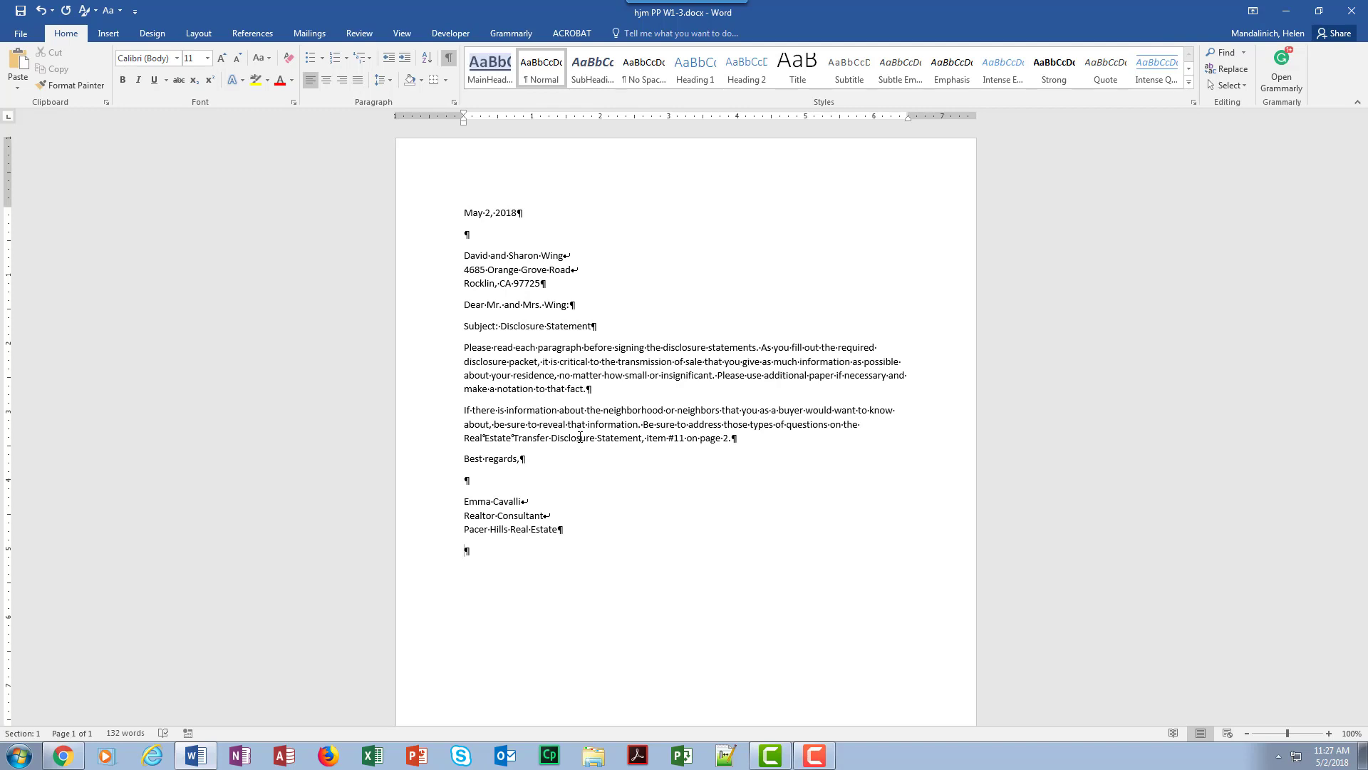
Add the typist's reference initials below the signature block and undo their automatic capitalization
{"action": "type", "text": "hm"}
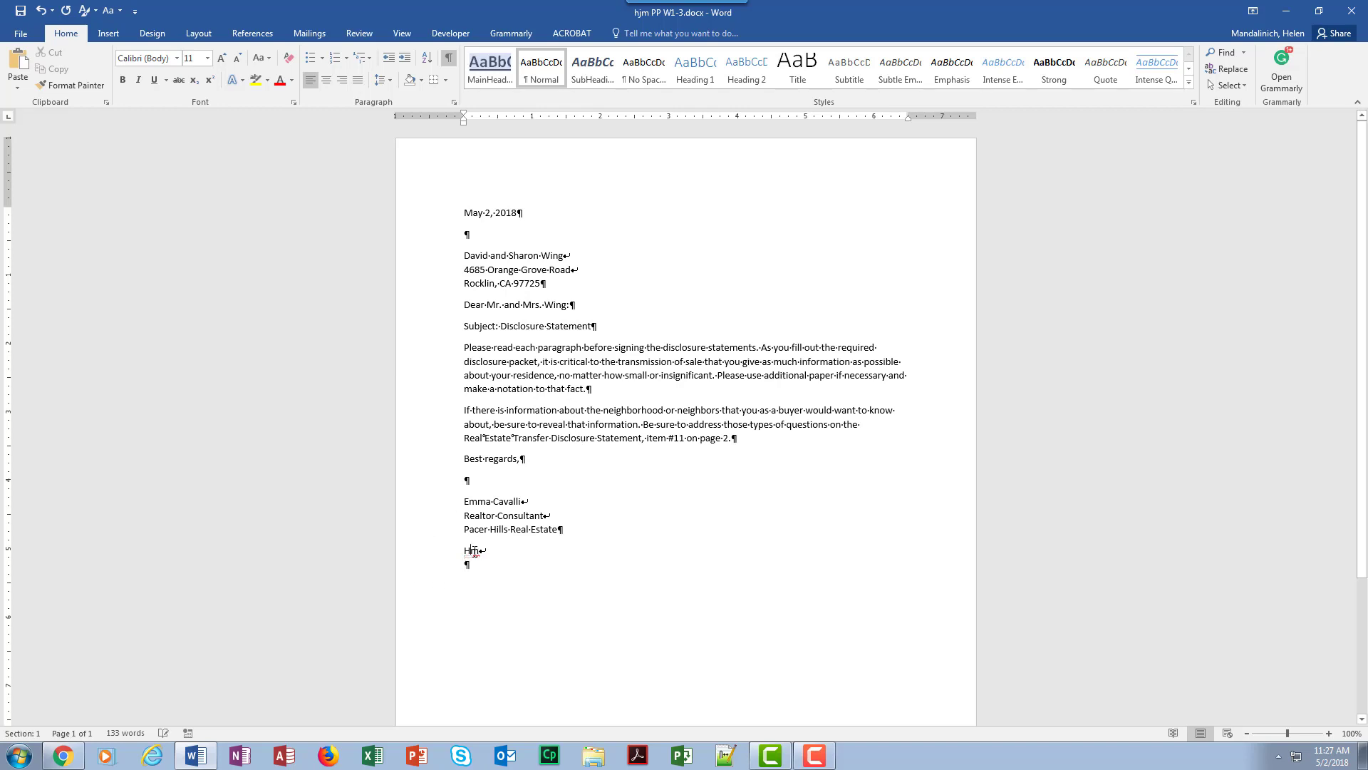
{"action": "mouse_move", "coordinate": [477, 552]}
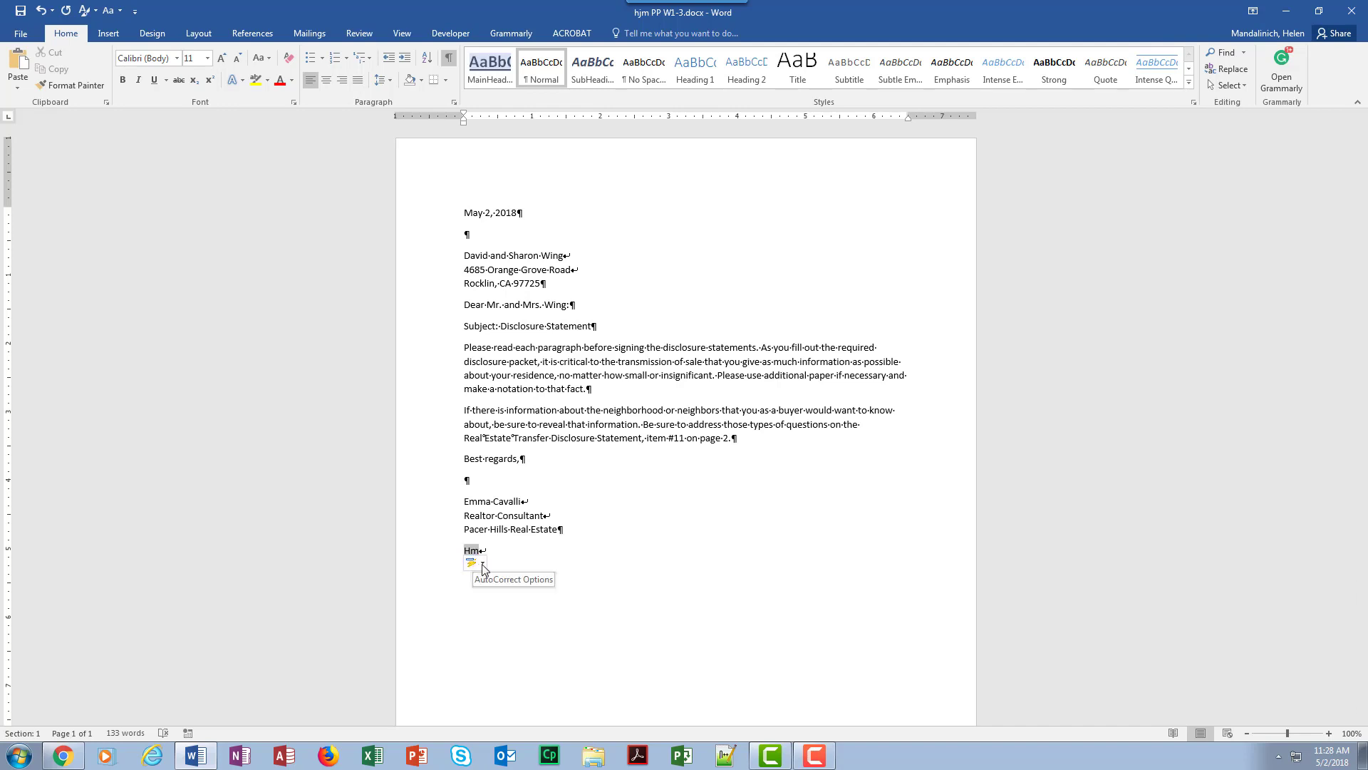
{"action": "left_click", "coordinate": [483, 564]}
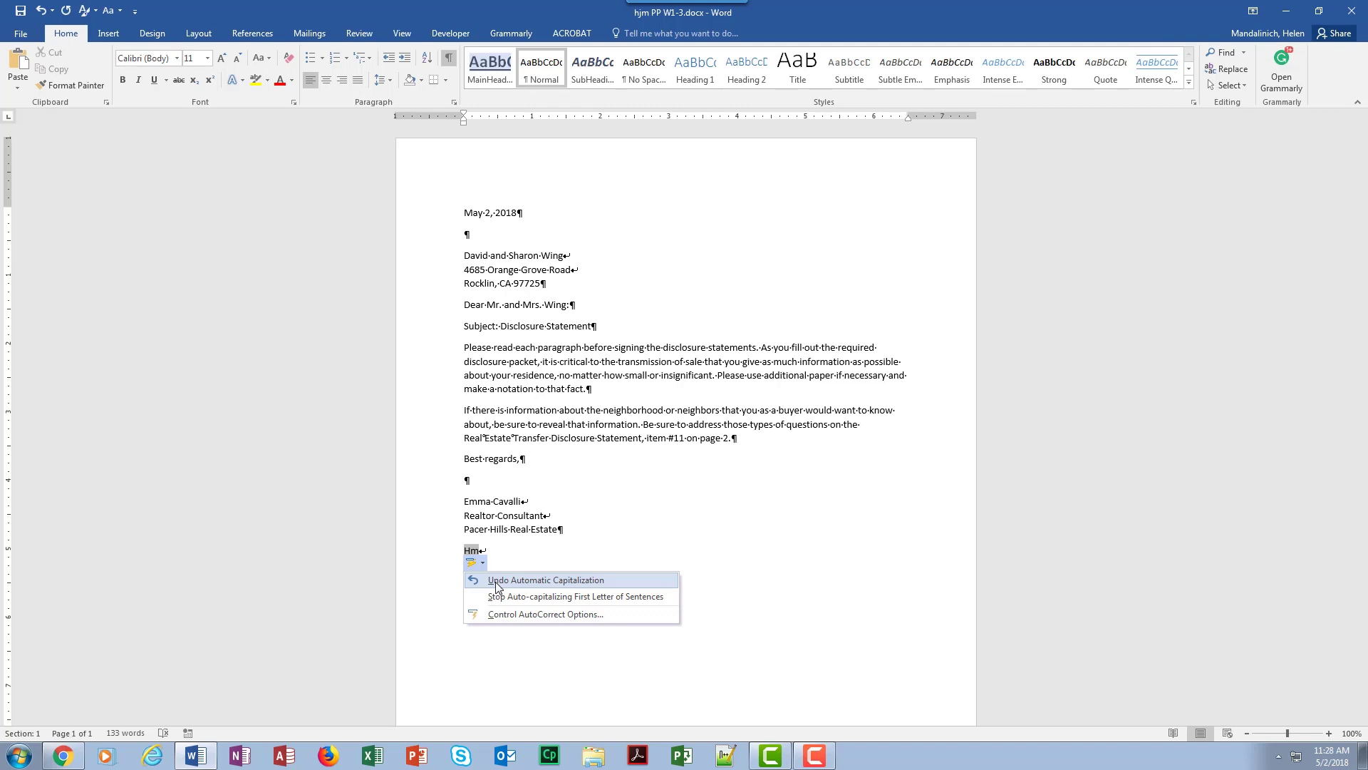
{"action": "left_click", "coordinate": [497, 583]}
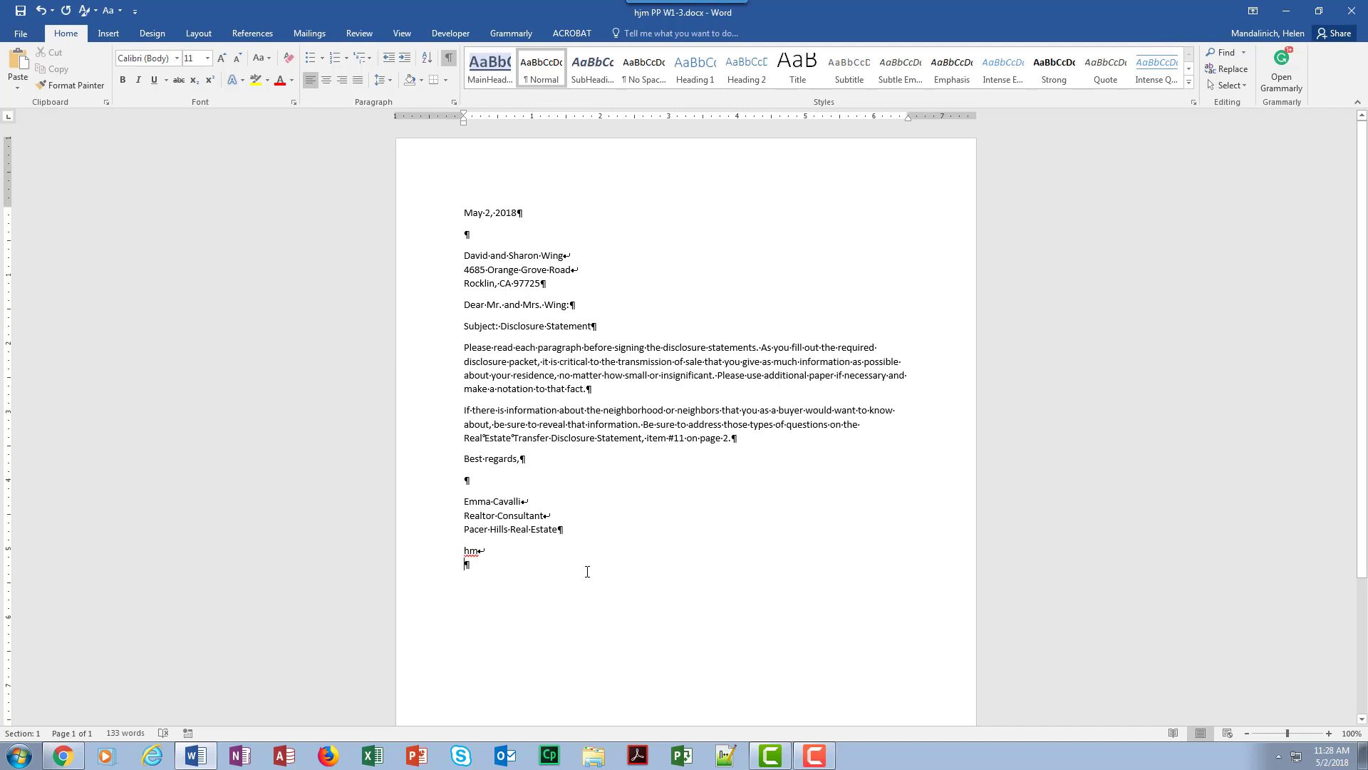
Add the notation "Enclosure" below the reference initials and save the document
{"action": "type", "text": "Encl"}
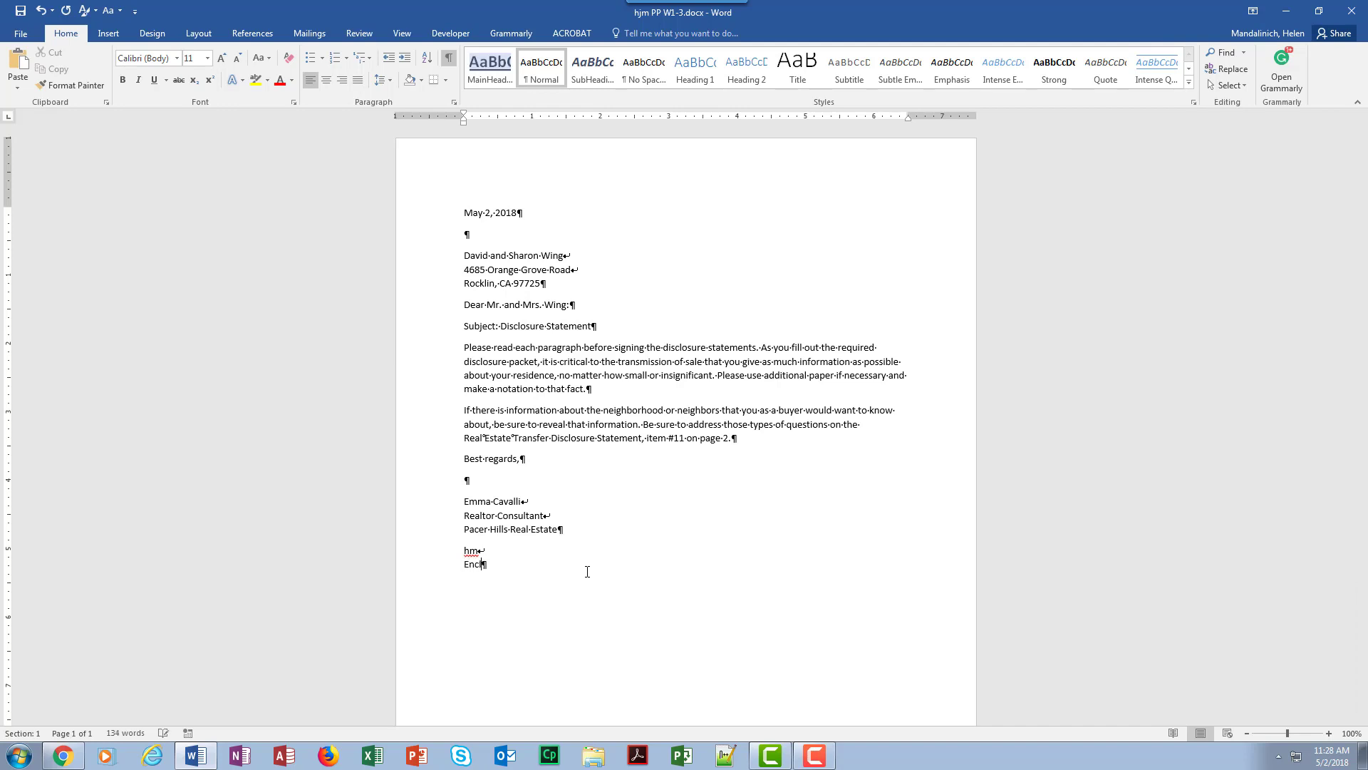
{"action": "type", "text": "osure"}
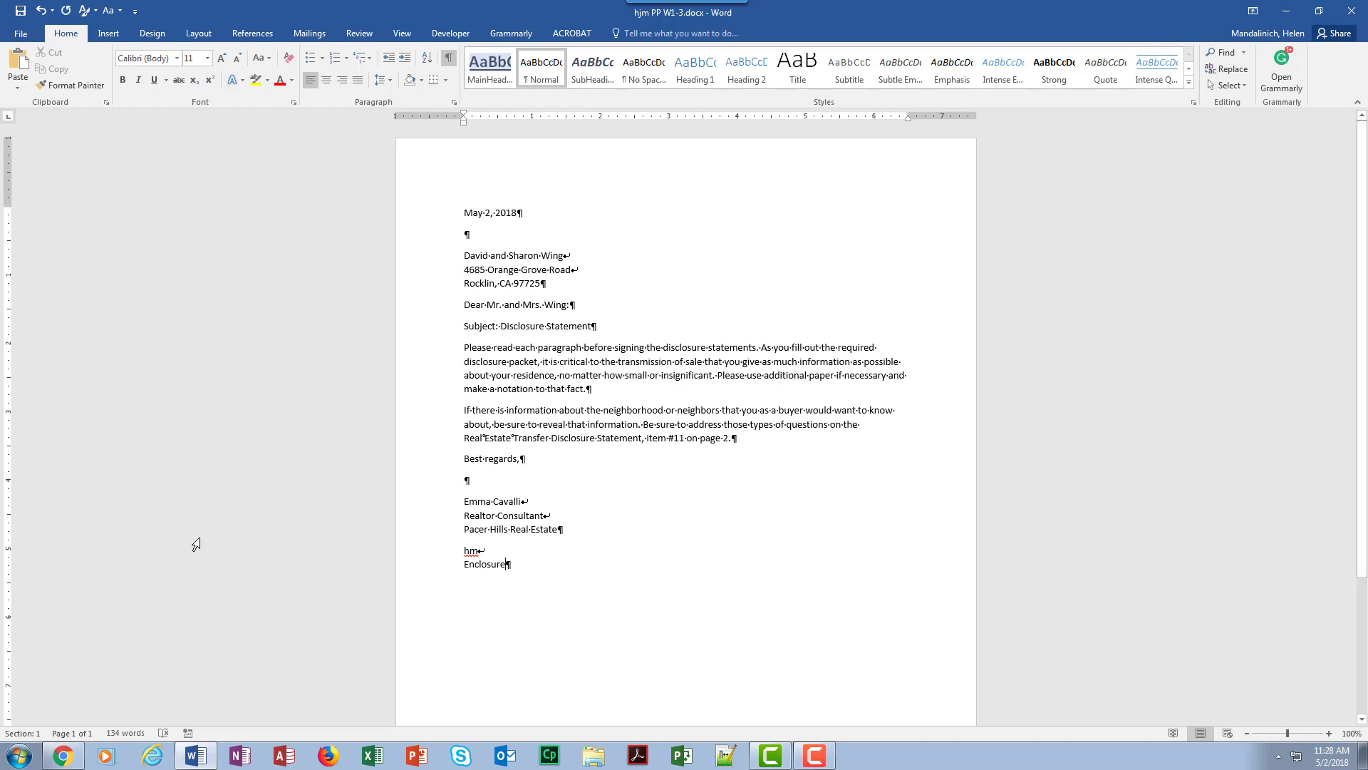
{"action": "left_click", "coordinate": [20, 10]}
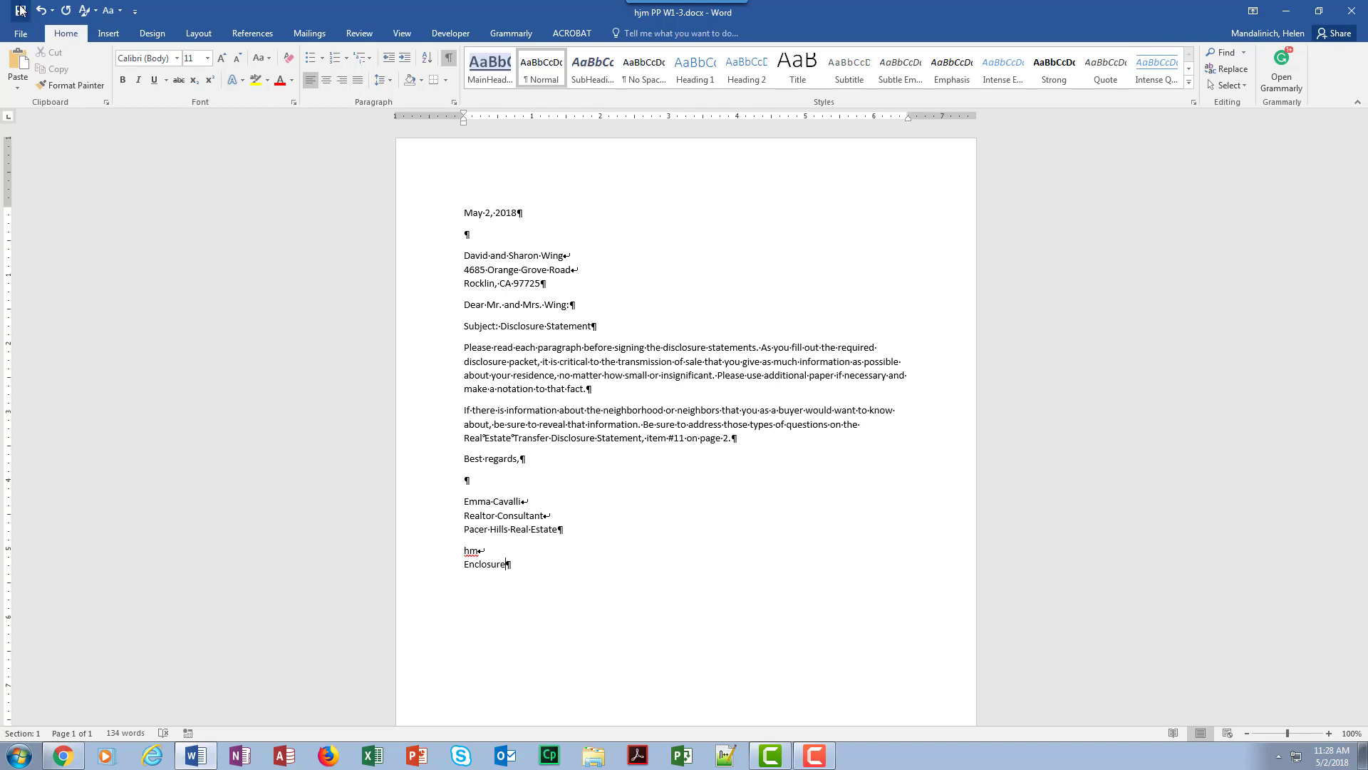